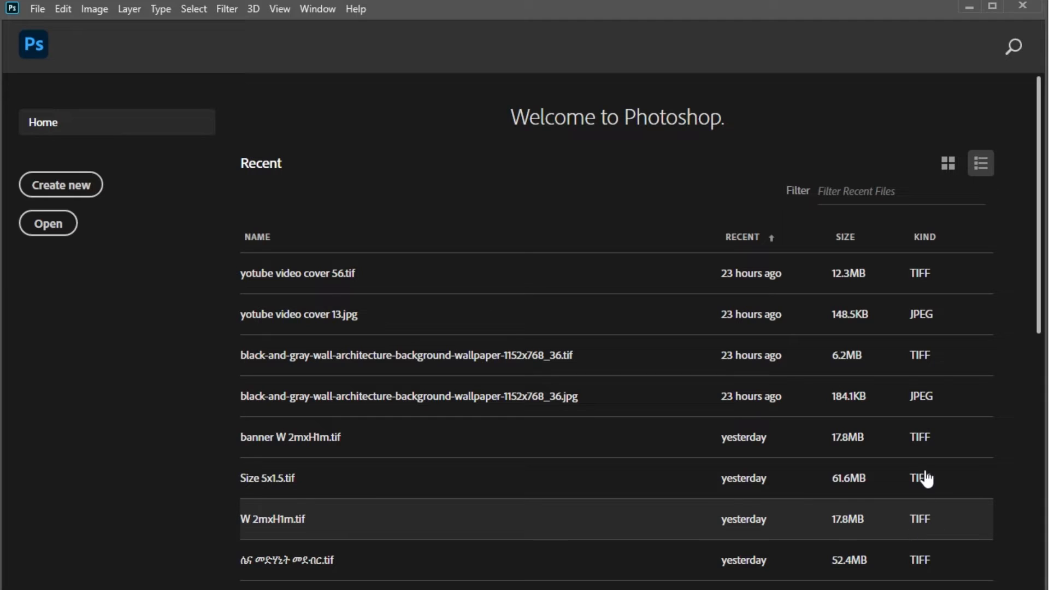
Create a blank white 1890 × 1181 px document at 300 ppi and narrow the side panels to enlarge the workspace.
left_click(924, 473)
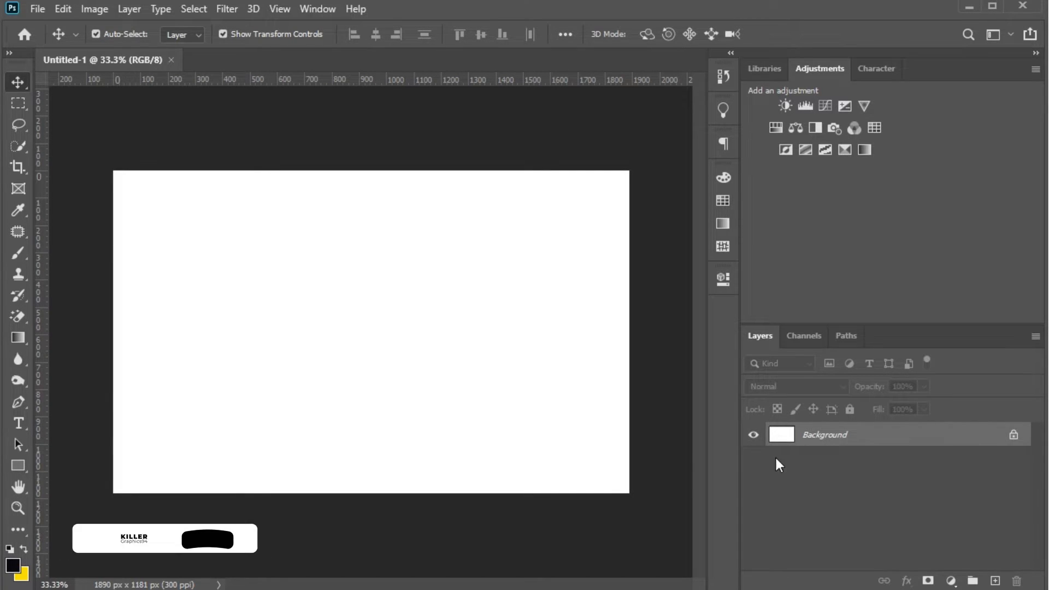
left_click_drag(742, 453, 961, 465)
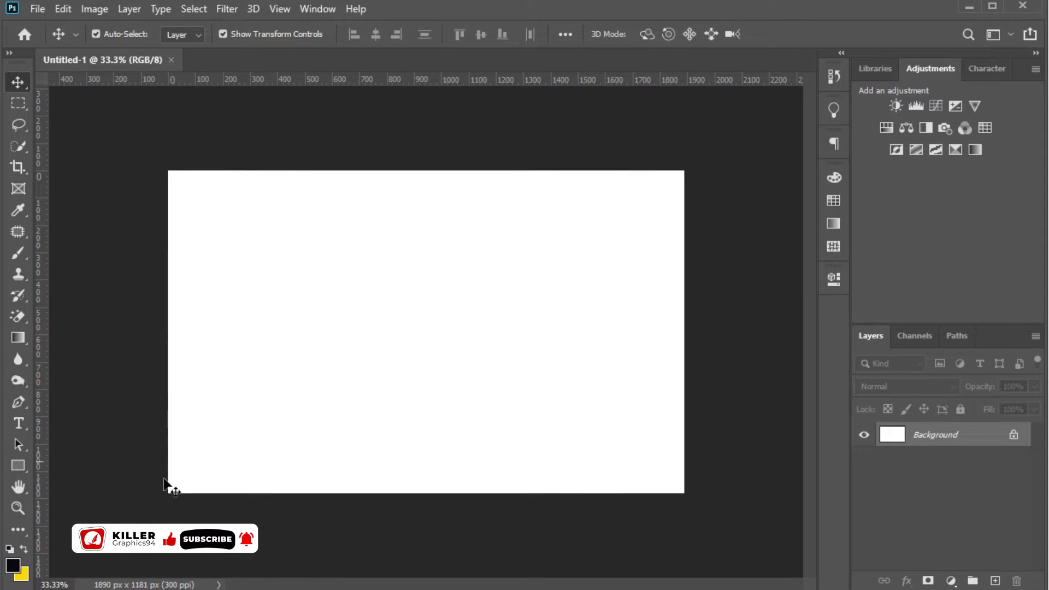
Draw a black rectangle about 1899 × 1193 px covering the whole canvas and lock its layer.
left_click(22, 464)
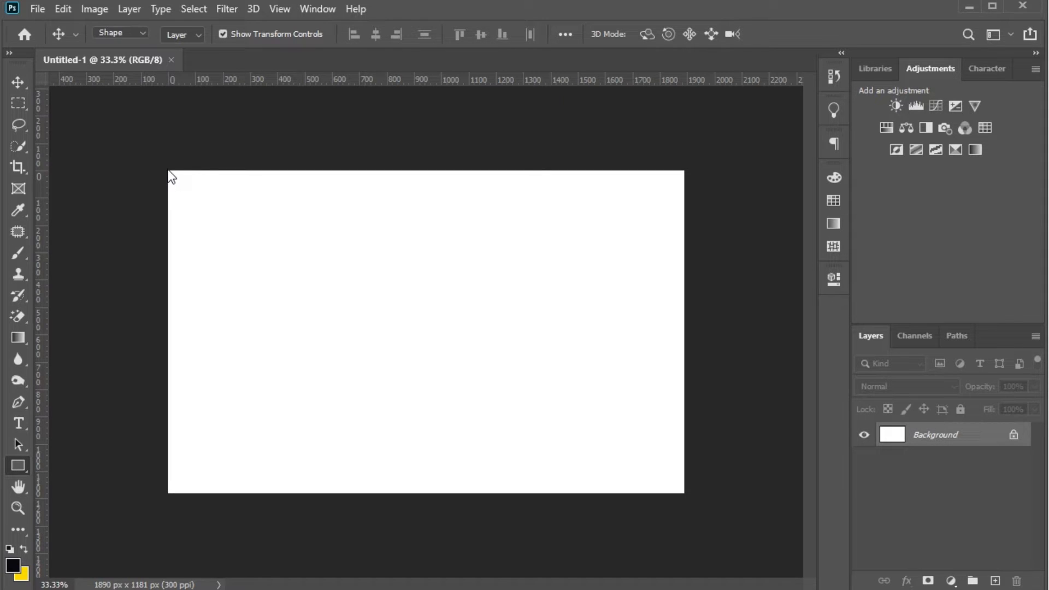
left_click_drag(169, 170, 685, 493)
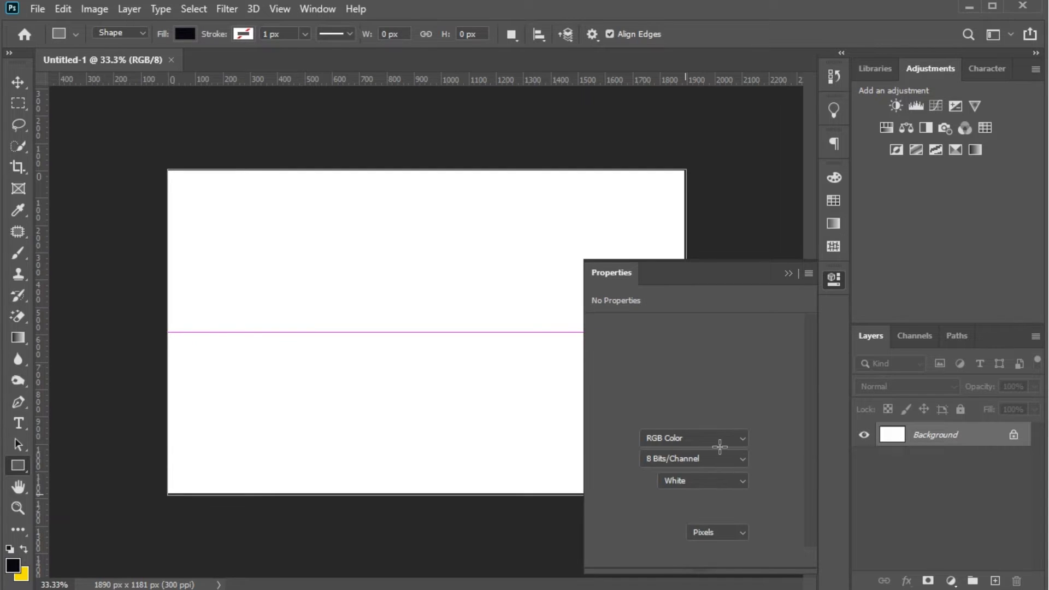
left_click(789, 276)
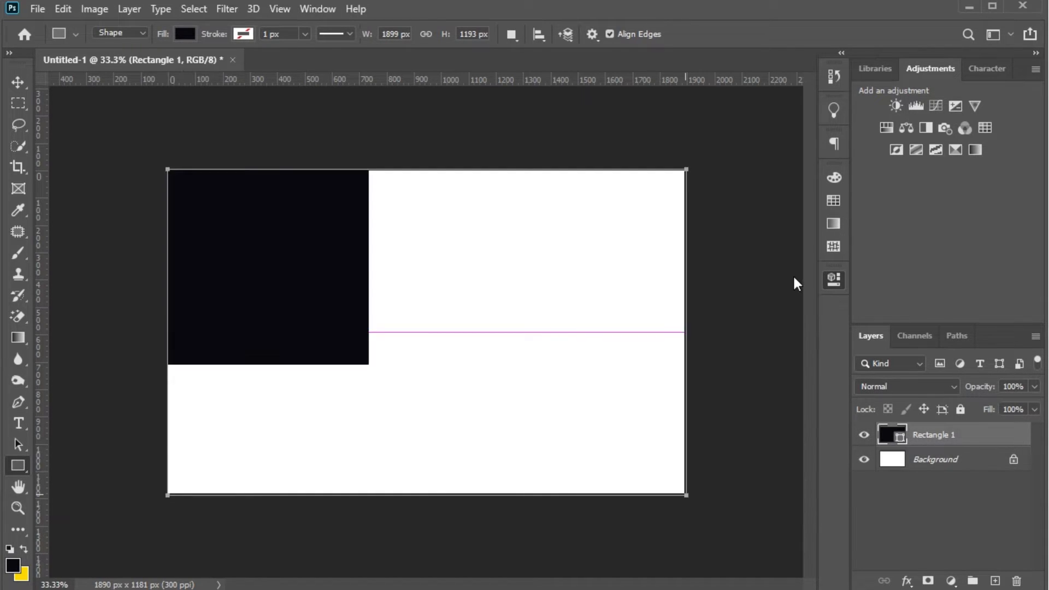
left_click(17, 82)
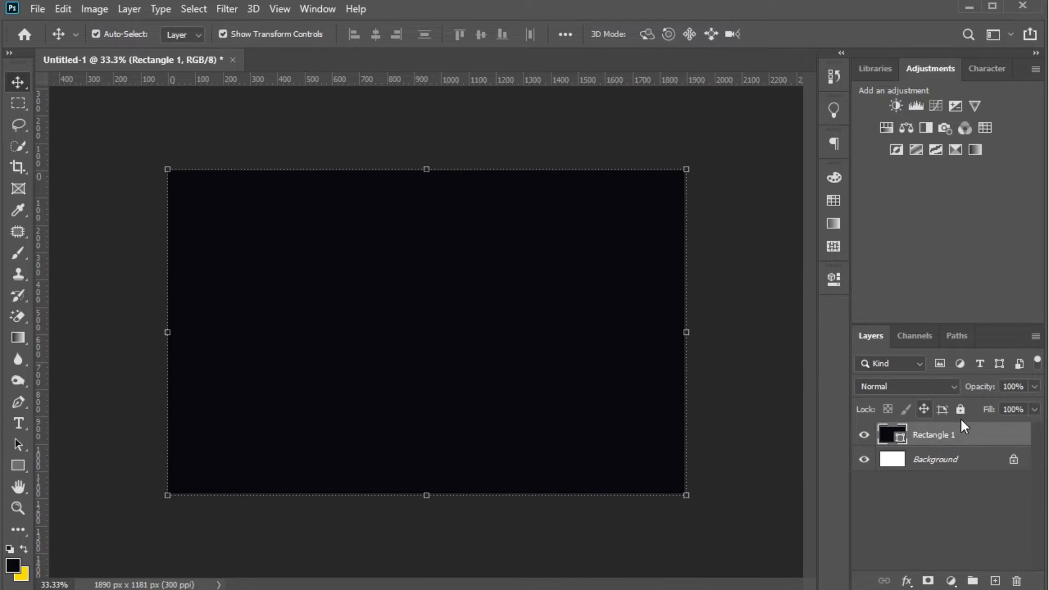
Add the word GRAPHIC on the black background in white Nagasaki Regular at 72 pt.
left_click(18, 423)
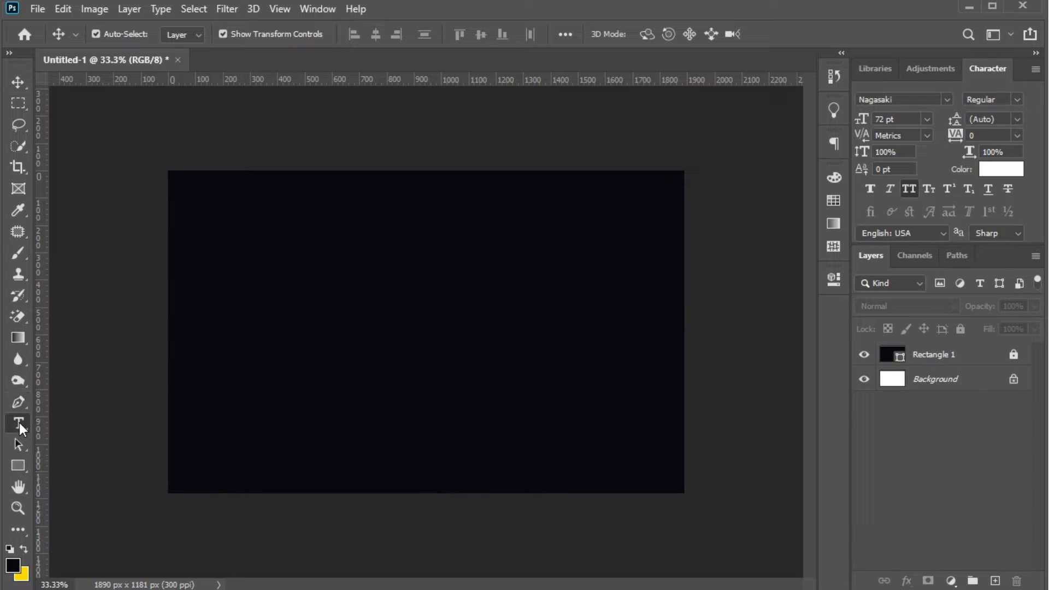
left_click(253, 327)
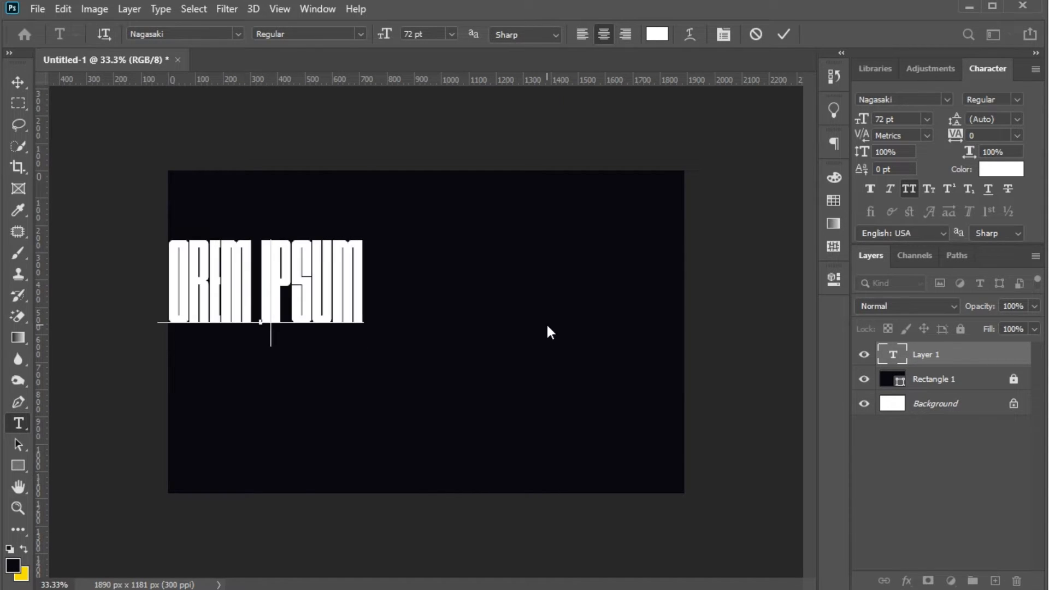
type("GRA")
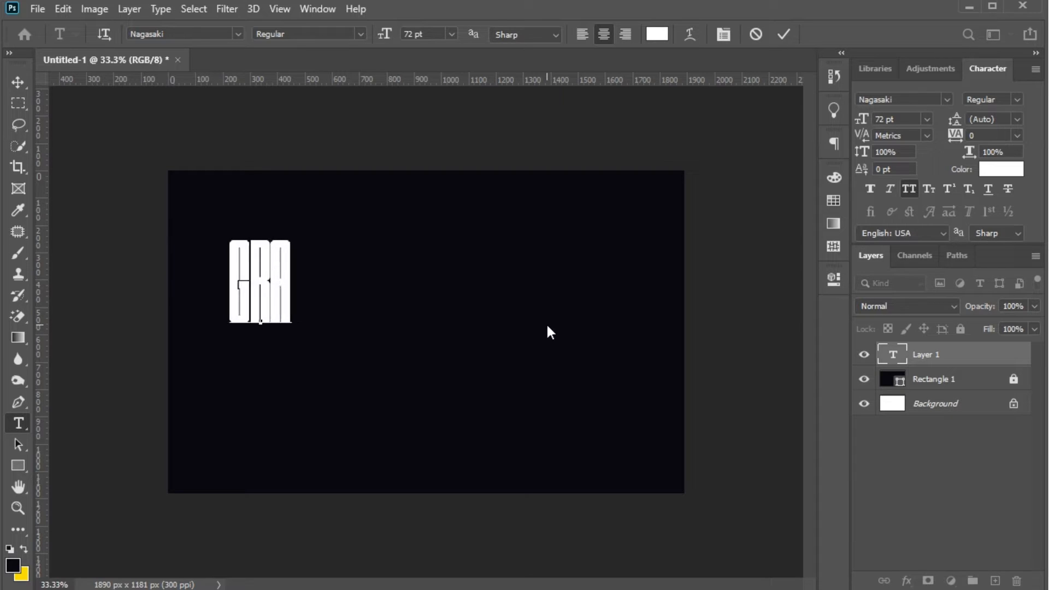
type("P")
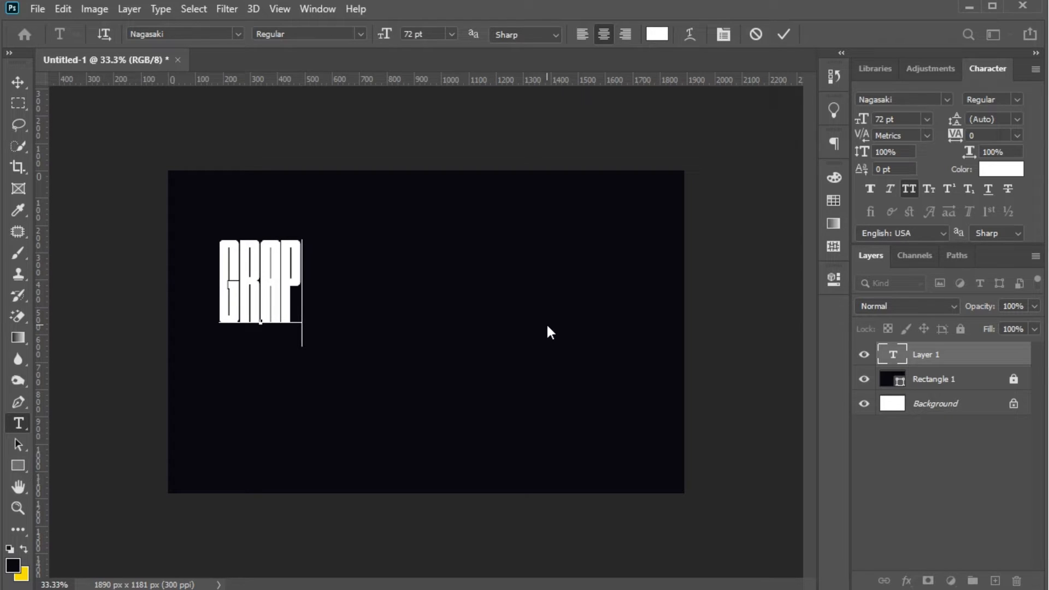
type("HIC")
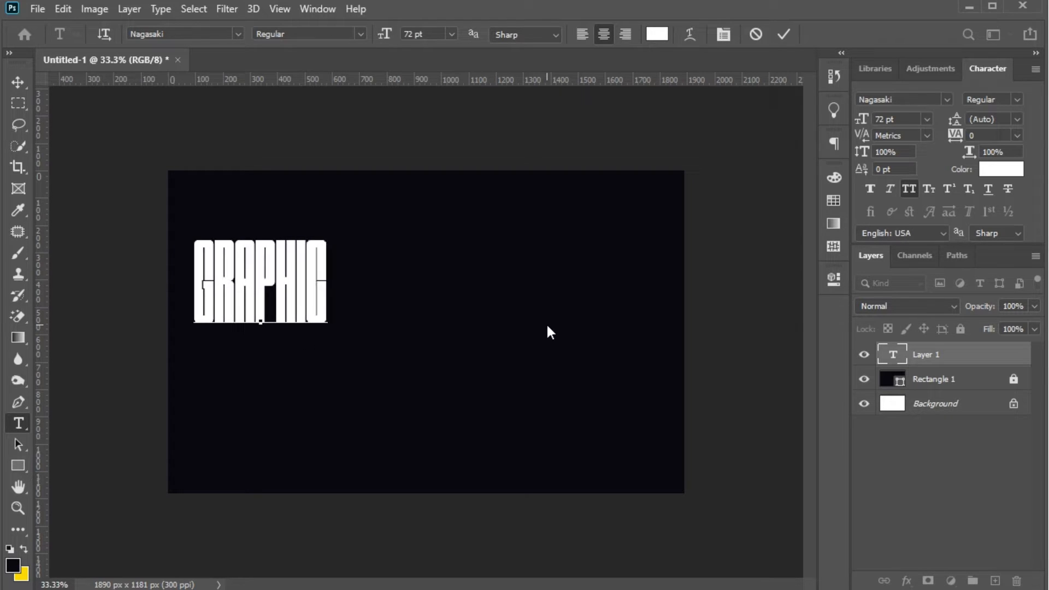
left_click(22, 83)
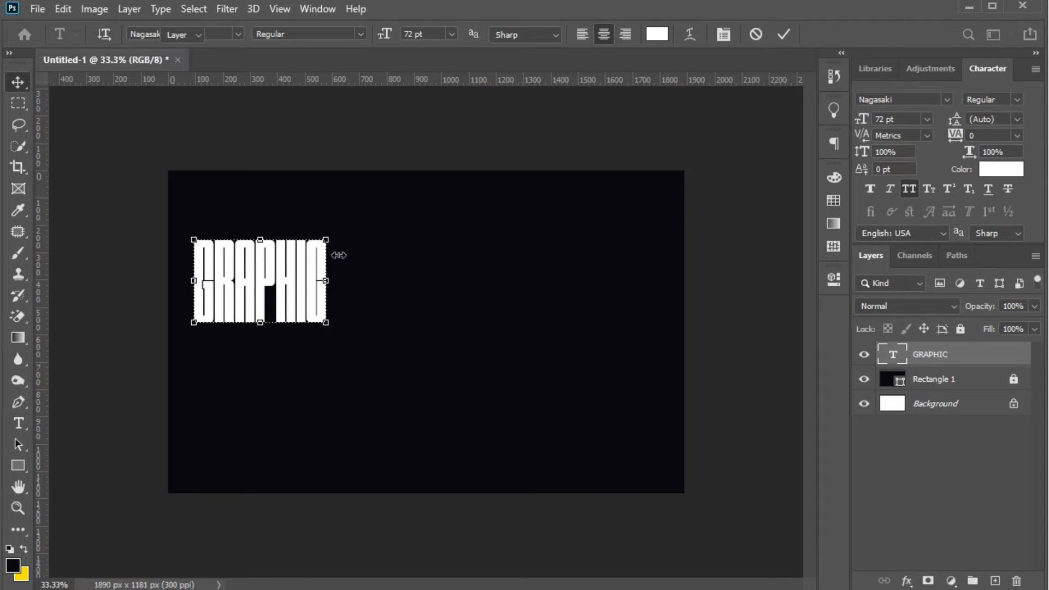
Move the GRAPHIC text to the upper middle of the canvas and enlarge it to about 106 pt.
left_click_drag(303, 283, 474, 294)
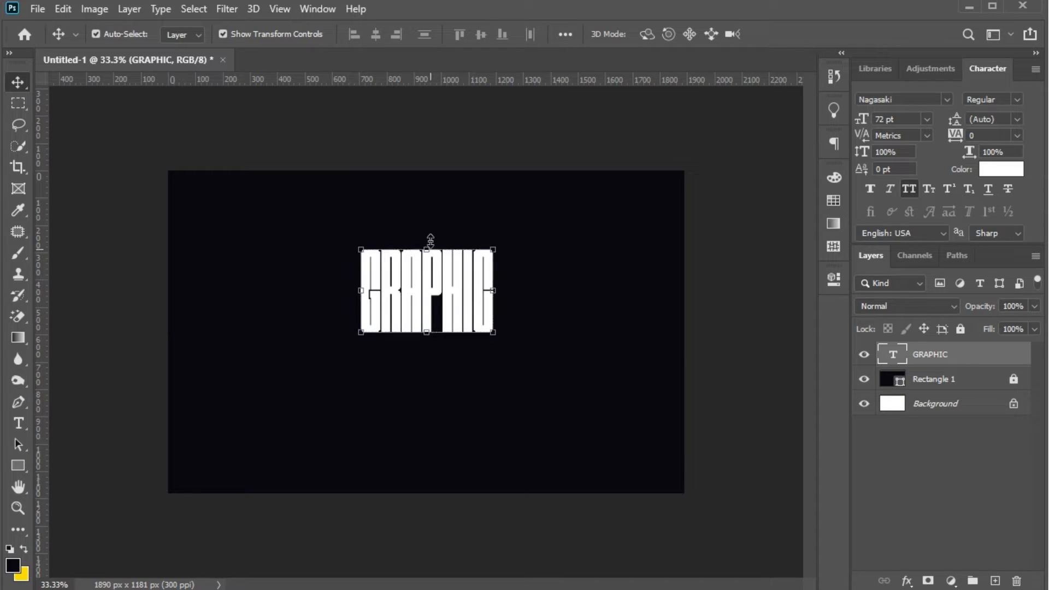
left_click_drag(430, 245, 457, 276)
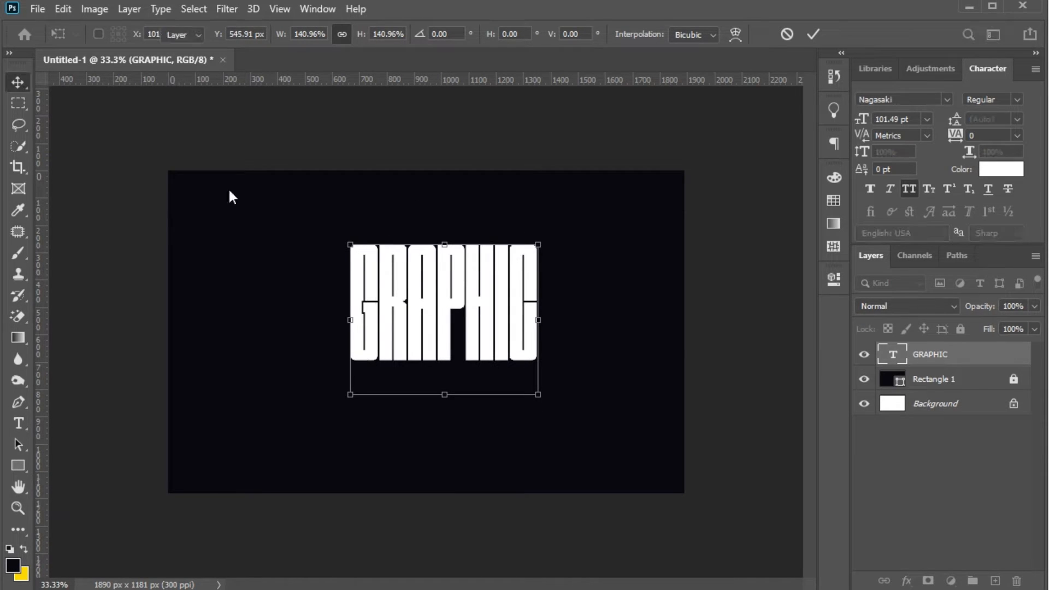
key("Return")
left_click_drag(451, 315, 452, 298)
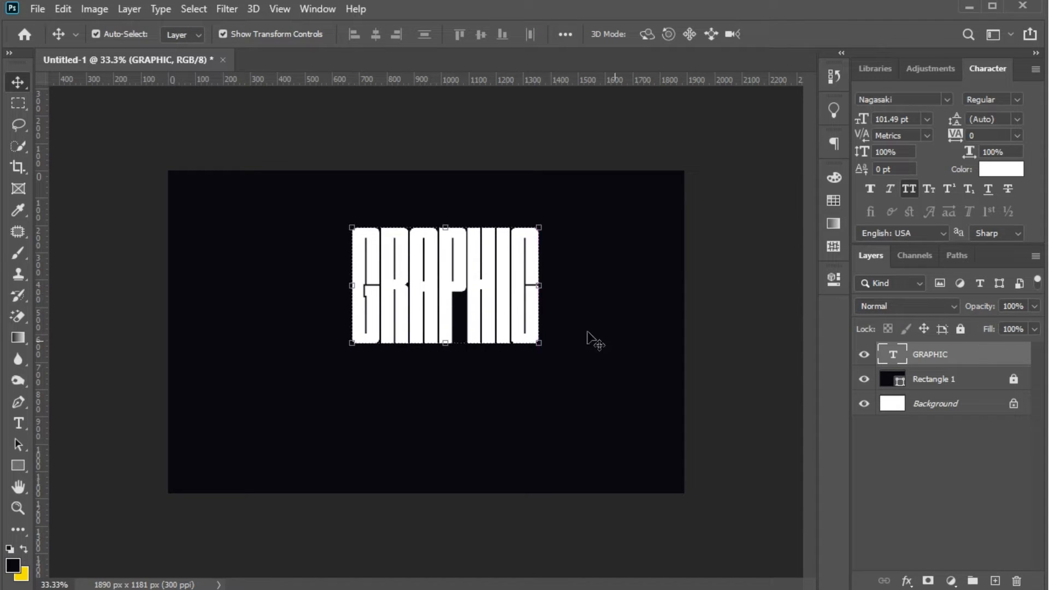
scroll(411, 336, "up", 2)
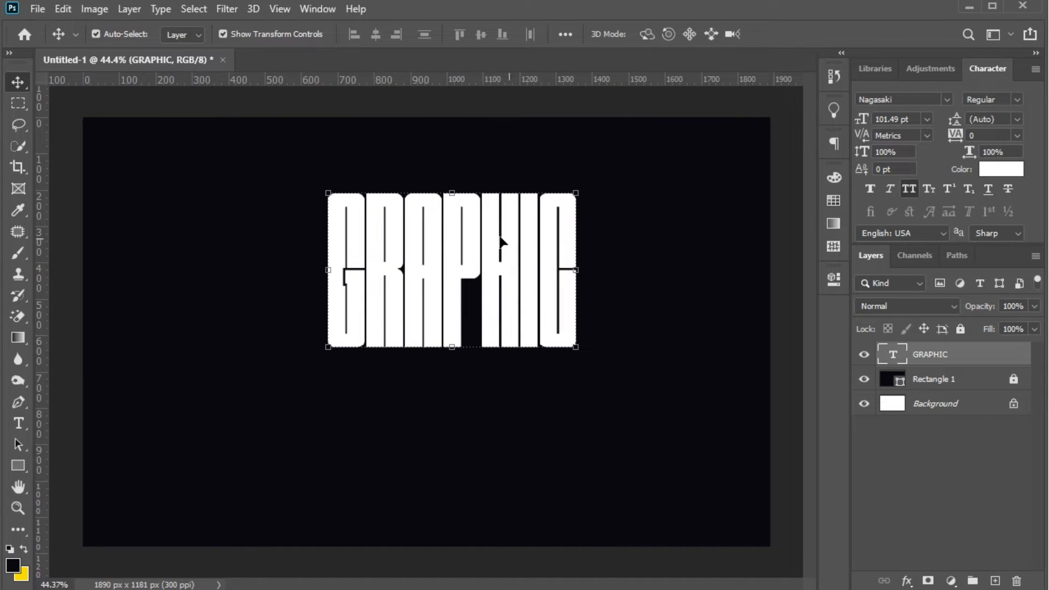
left_click_drag(451, 178, 453, 170)
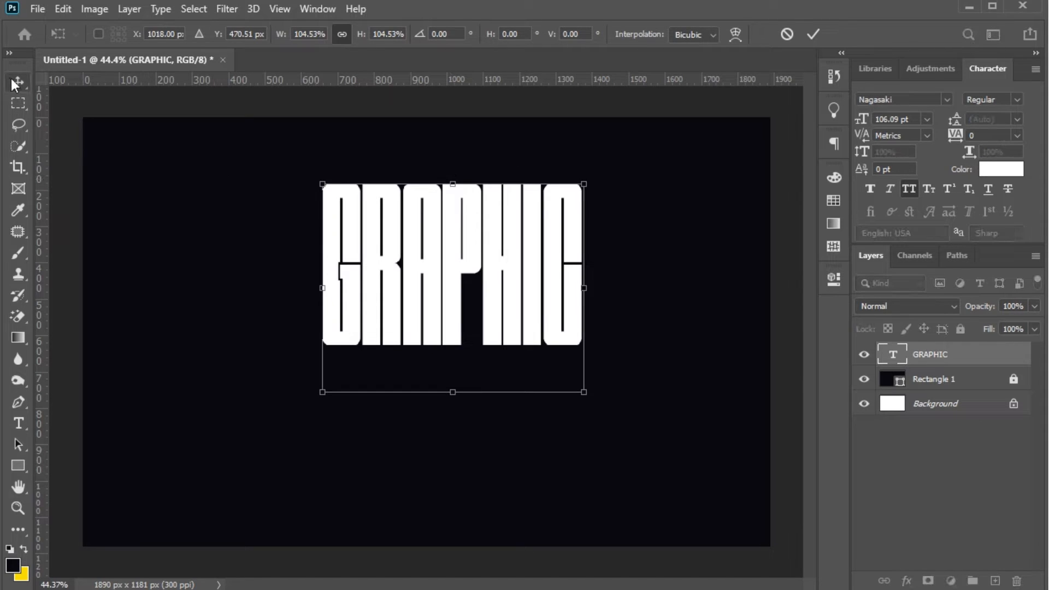
key("Return")
scroll(484, 209, "down", 1)
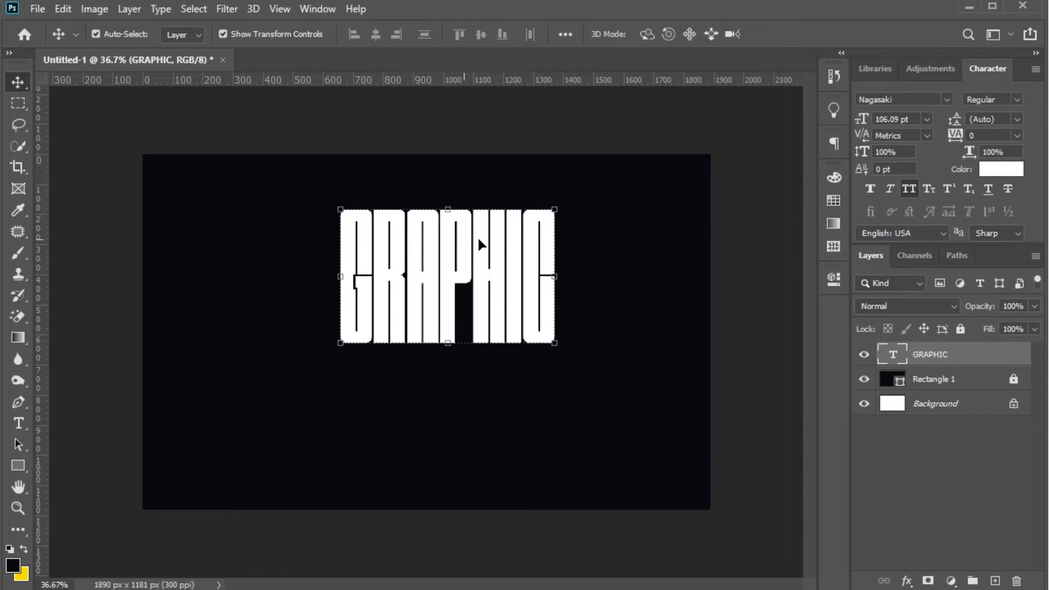
Convert the GRAPHIC text layer to a smart object and duplicate it.
right_click(952, 356)
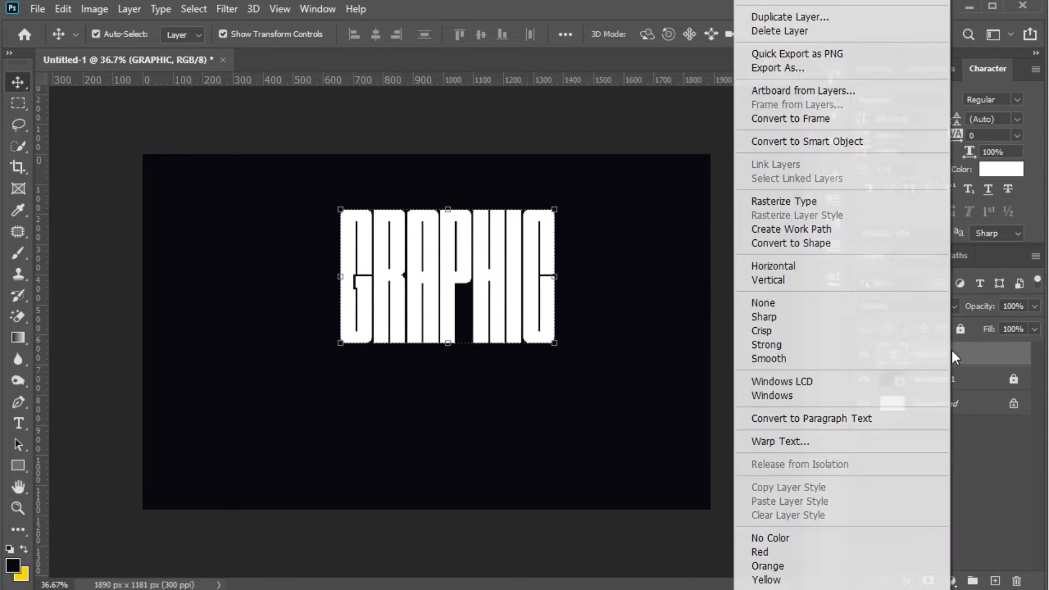
left_click(825, 141)
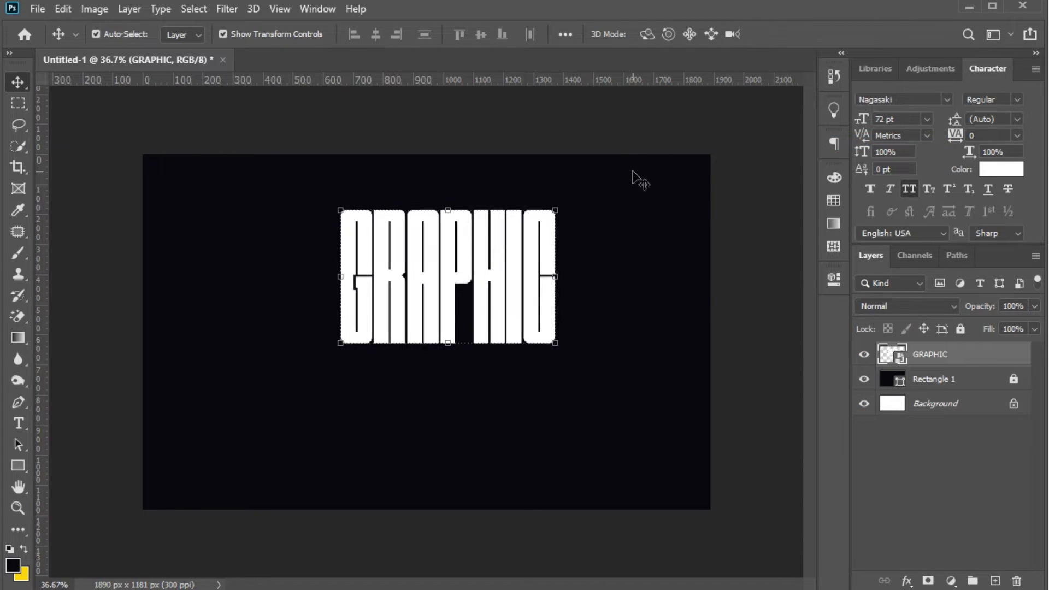
left_click_drag(986, 357, 992, 581)
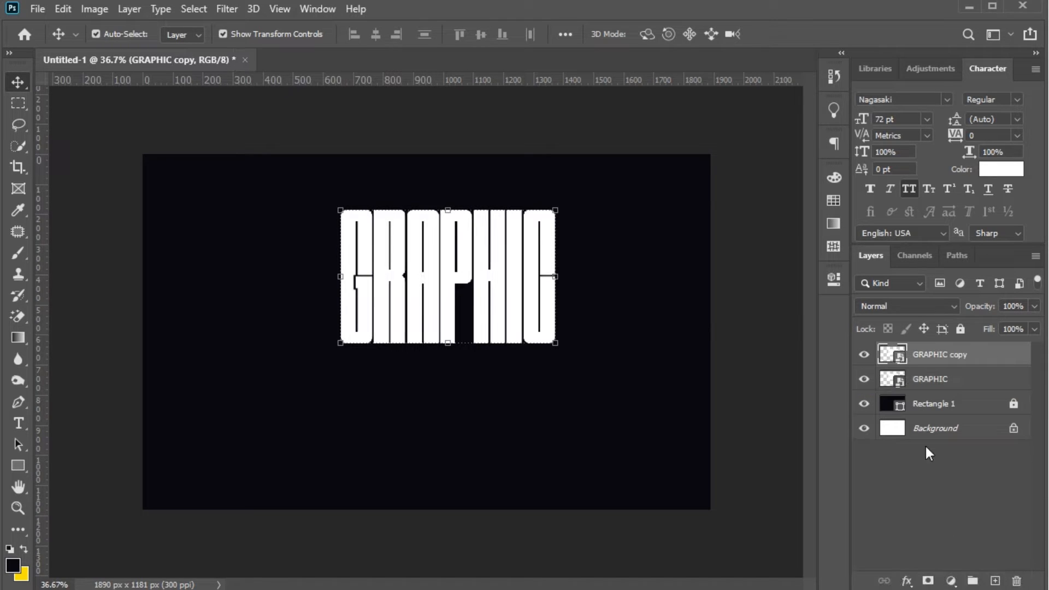
Flip the GRAPHIC copy vertically and place it directly below the original word with a small gap.
key("ctrl+t")
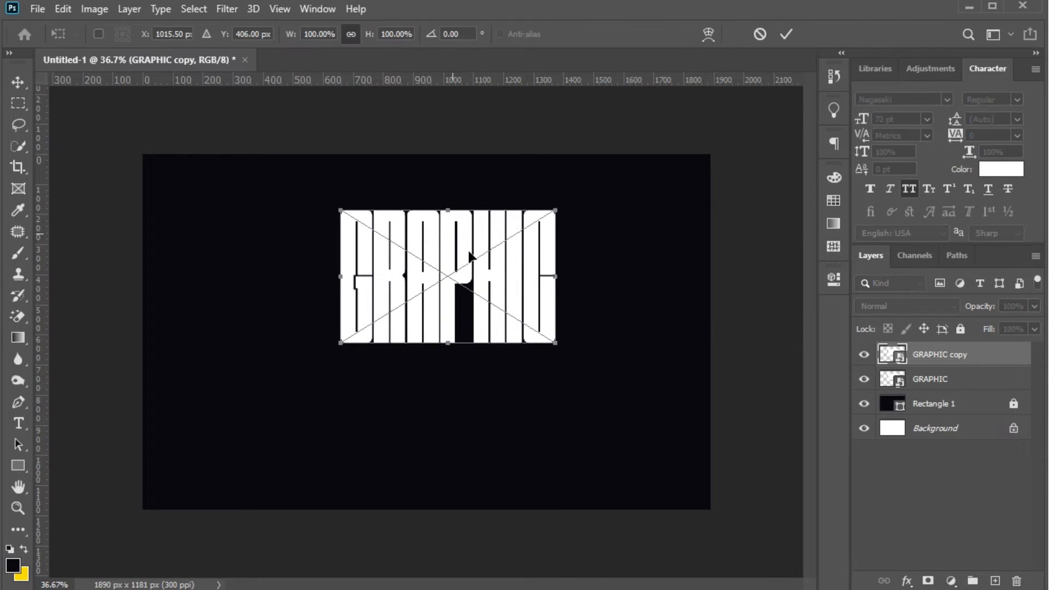
right_click(469, 252)
left_click(520, 522)
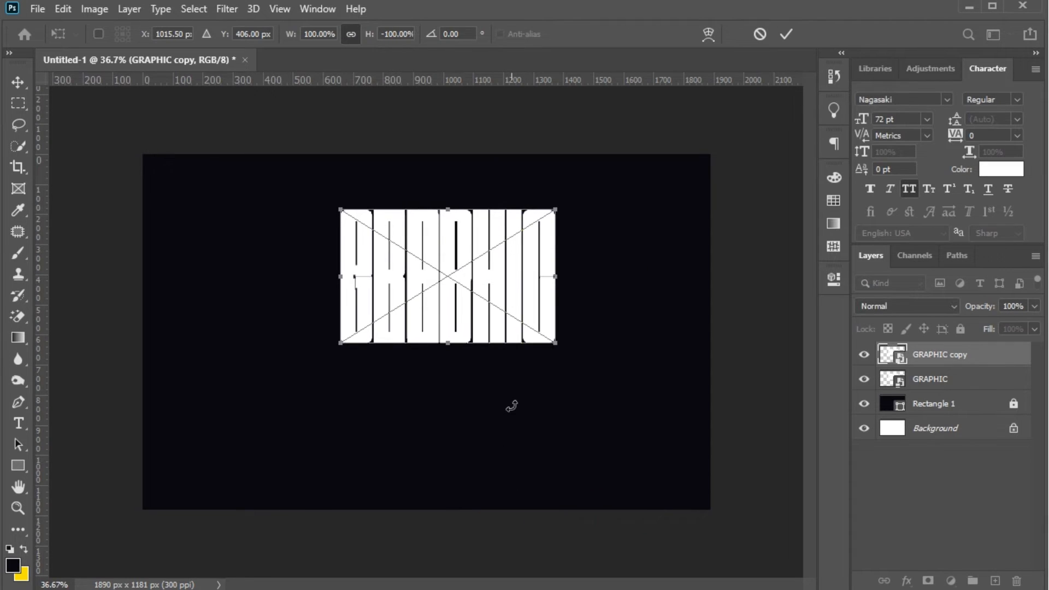
key("Return")
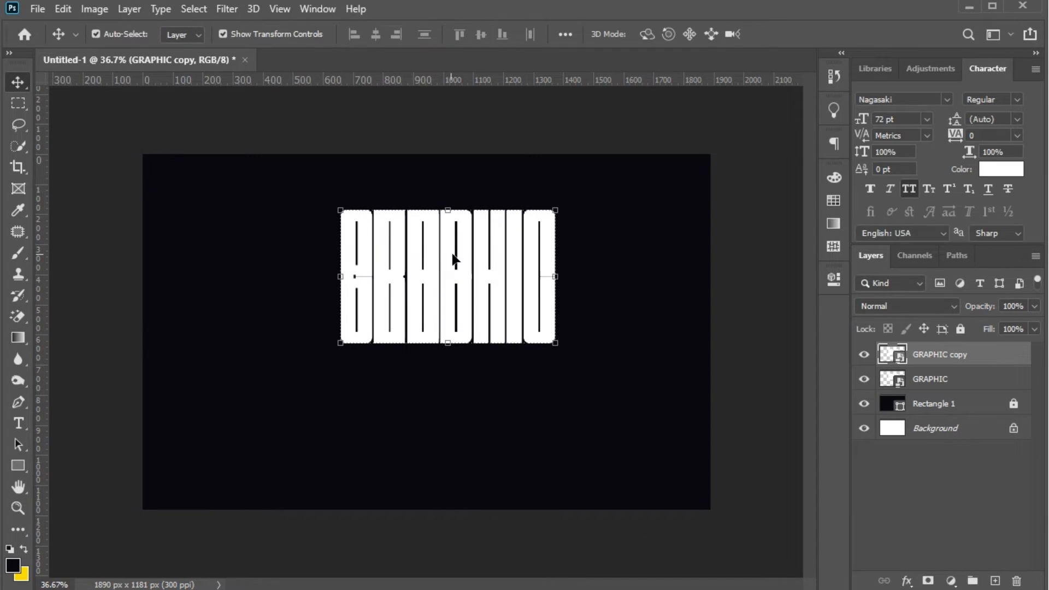
left_click_drag(445, 252, 445, 391)
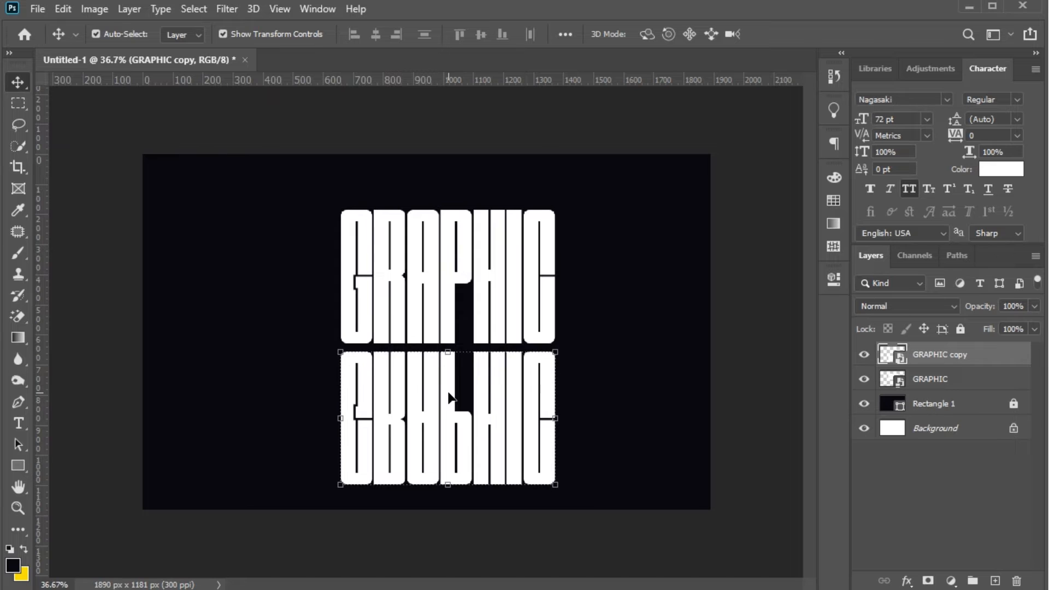
Apply a perspective transform to the flipped copy, spreading its lower edge to about 272% width across the canvas.
left_click(555, 485)
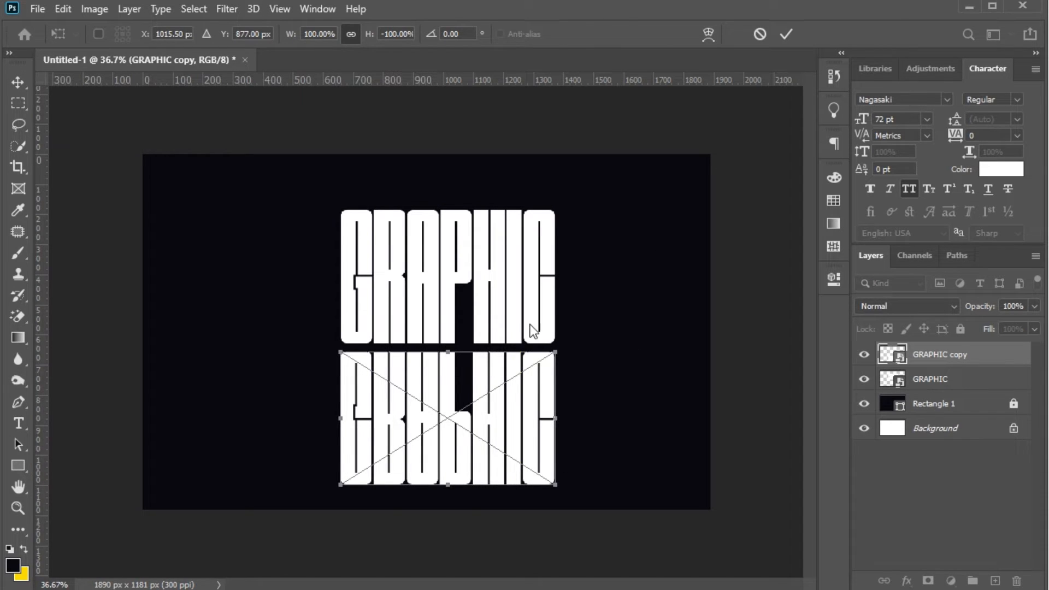
right_click(483, 455)
left_click(540, 266)
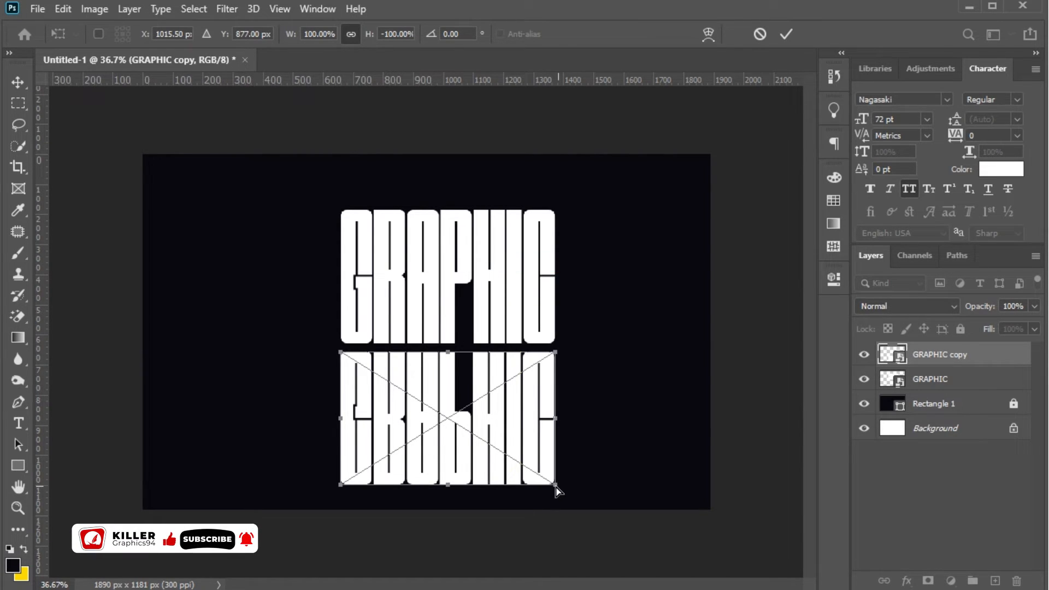
left_click_drag(556, 491, 738, 552)
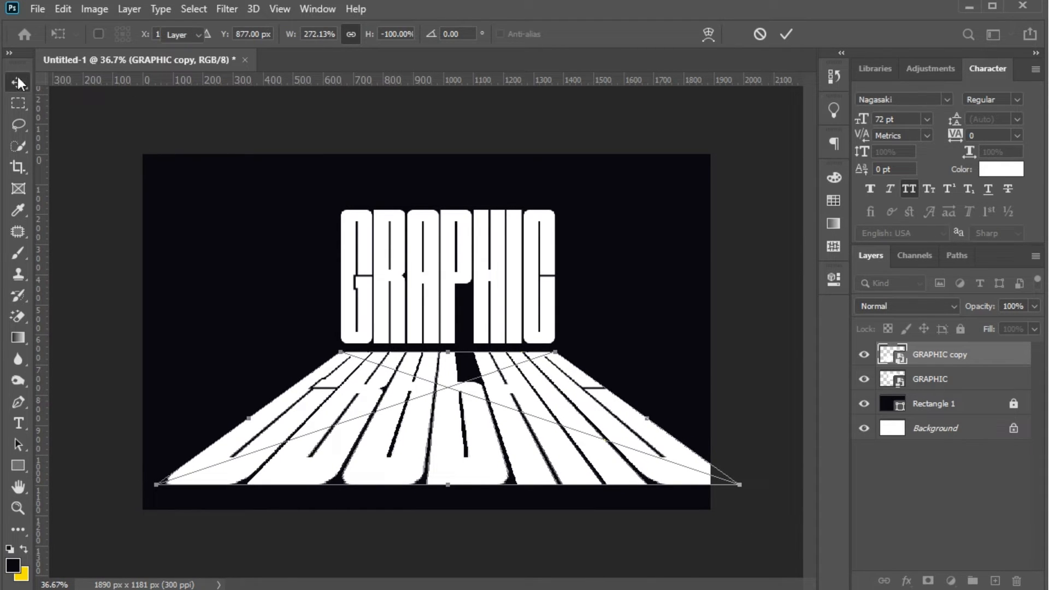
key("Return")
Select both GRAPHIC layers and nudge them together to the canvas's horizontal centre and slightly lower.
left_click_drag(288, 174, 541, 395)
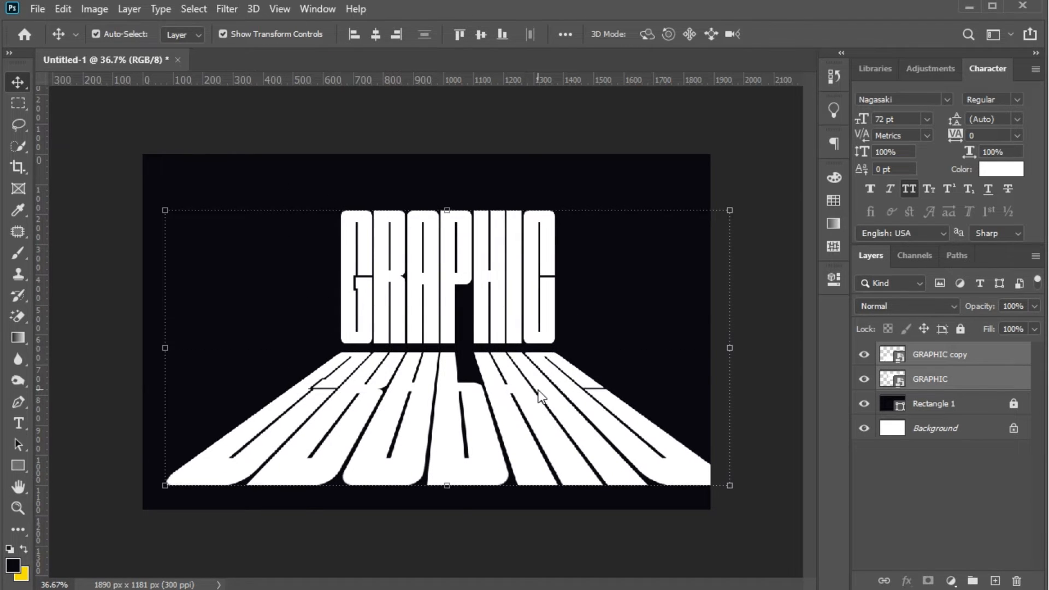
key("Down")
key("Down")
key("Down")
key("Down")
key("Down")
key("Down")
key("Down")
key("Down")
key("Left")
key("Left")
key("Left")
key("Left")
key("Left")
key("Left")
key("Left")
key("Left")
key("Left")
key("Left")
key("Left")
key("Left")
key("Left")
key("Left")
key("Left")
key("Left")
key("Left")
key("Left")
key("Left")
key("Left")
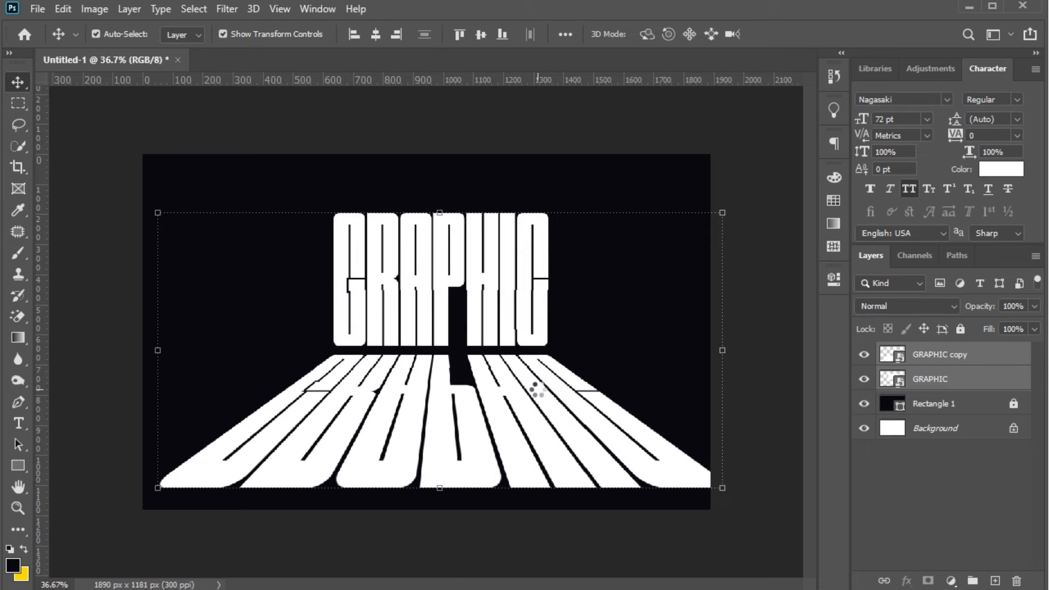
key("Left")
key("Left")
key("Left")
key("Left")
key("Left")
key("Left")
key("Left")
key("Left")
key("Left")
key("Left")
key("Left")
key("Left")
key("Left")
key("Left")
key("Left")
key("Left")
key("Left")
key("Left")
key("Left")
key("Left")
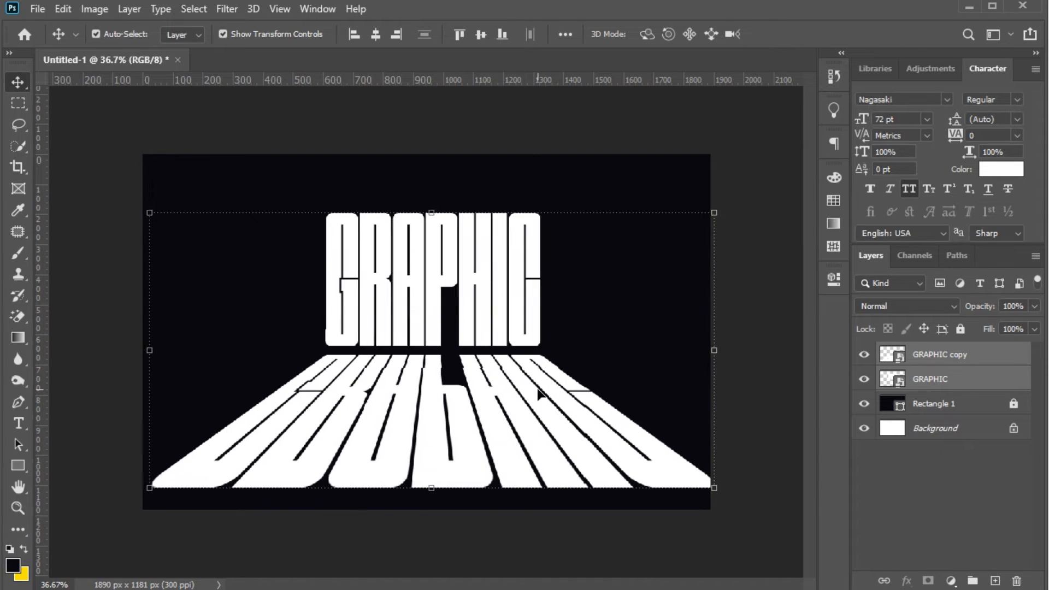
key("Left")
key("Left")
key("Left")
key("Left")
key("Left")
key("Left")
key("Left")
key("Left")
key("Left")
key("Left")
key("Left")
key("Left")
key("Left")
key("Left")
key("Left")
key("Left")
key("Left")
key("Left")
key("Left")
key("Left")
key("Down")
key("Down")
key("Down")
key("Down")
key("Down")
key("Down")
key("Down")
key("Down")
key("Down")
key("Down")
key("Down")
key("Down")
key("Down")
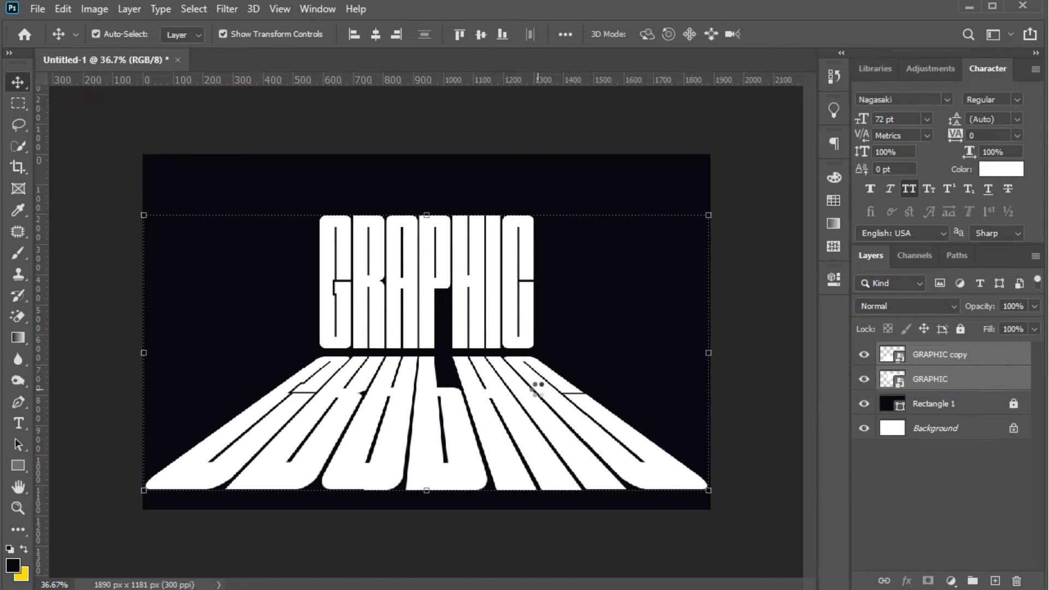
key("Down")
key("Down")
key("Down")
key("Down")
key("Down")
key("Down")
key("Down")
key("Down")
key("Down")
key("Down")
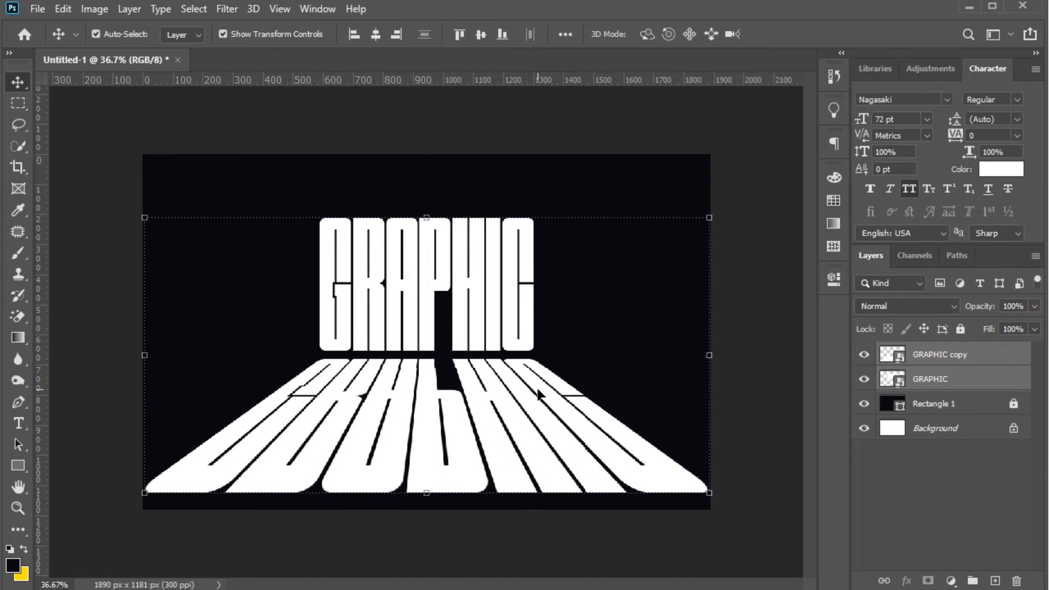
key("Down")
key("Down")
key("Down")
key("Down")
key("Down")
key("Down")
key("Down")
key("Down")
key("Down")
key("Down")
key("Down")
key("Down")
key("Down")
key("Right")
key("Right")
key("Right")
key("Right")
key("Right")
key("Right")
key("Right")
key("Right")
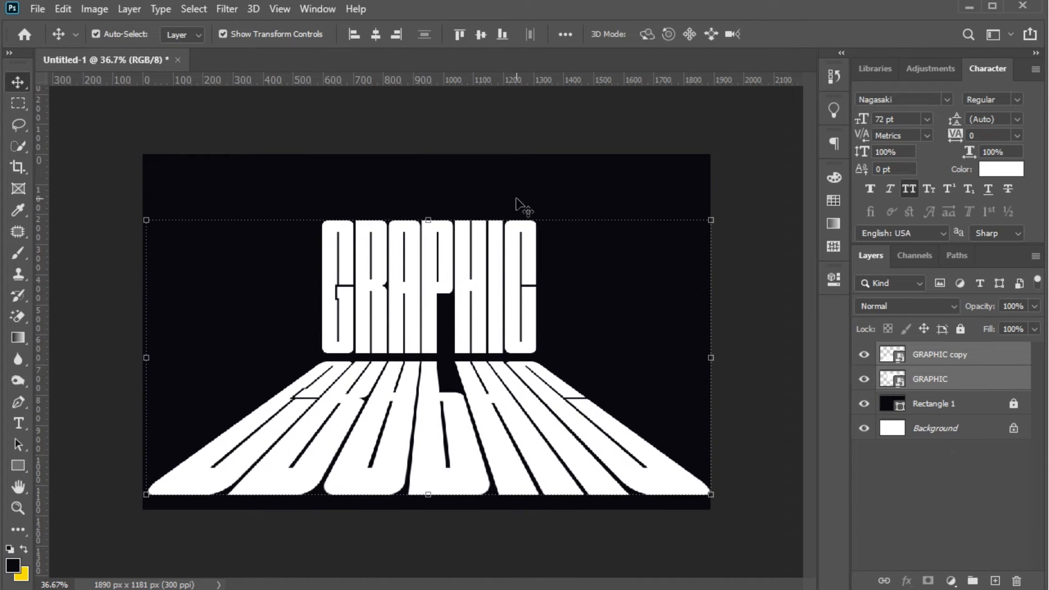
Add a Gradient Overlay layer style to the flipped GRAPHIC copy.
left_click(515, 200)
left_click(498, 448)
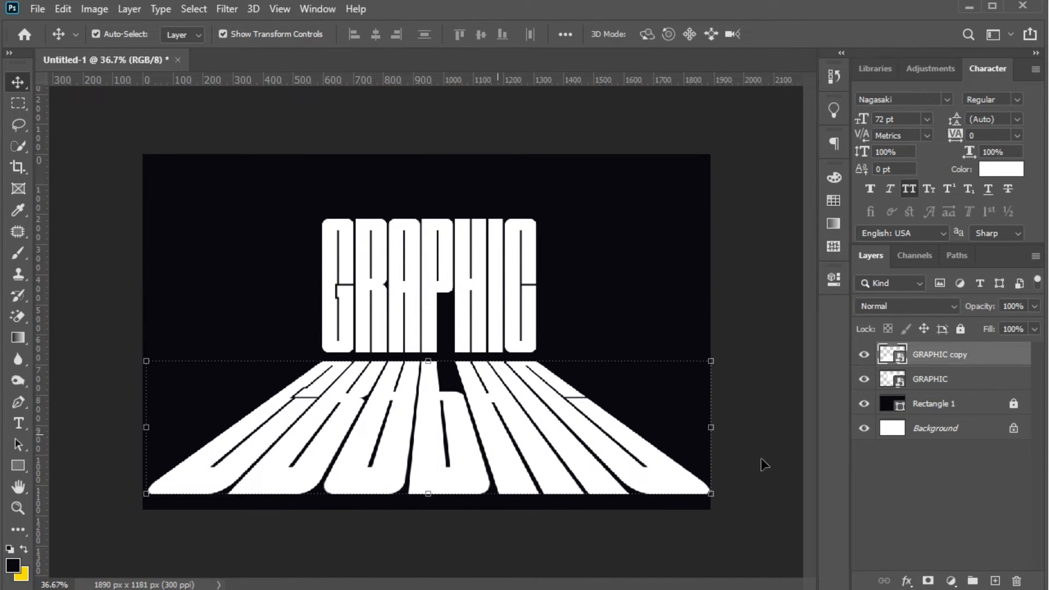
left_click(907, 583)
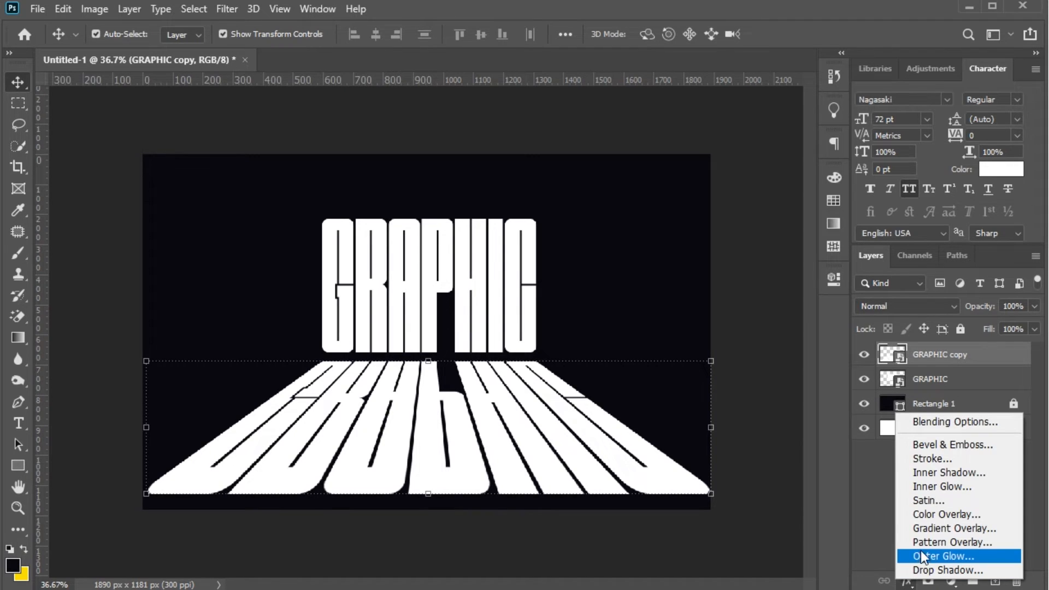
left_click(930, 530)
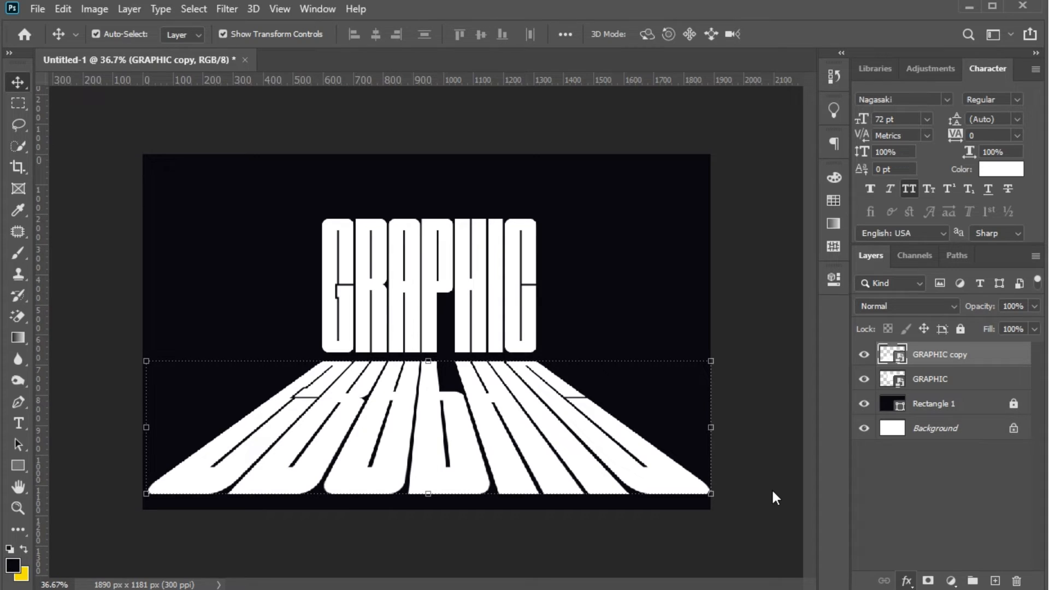
key("h")
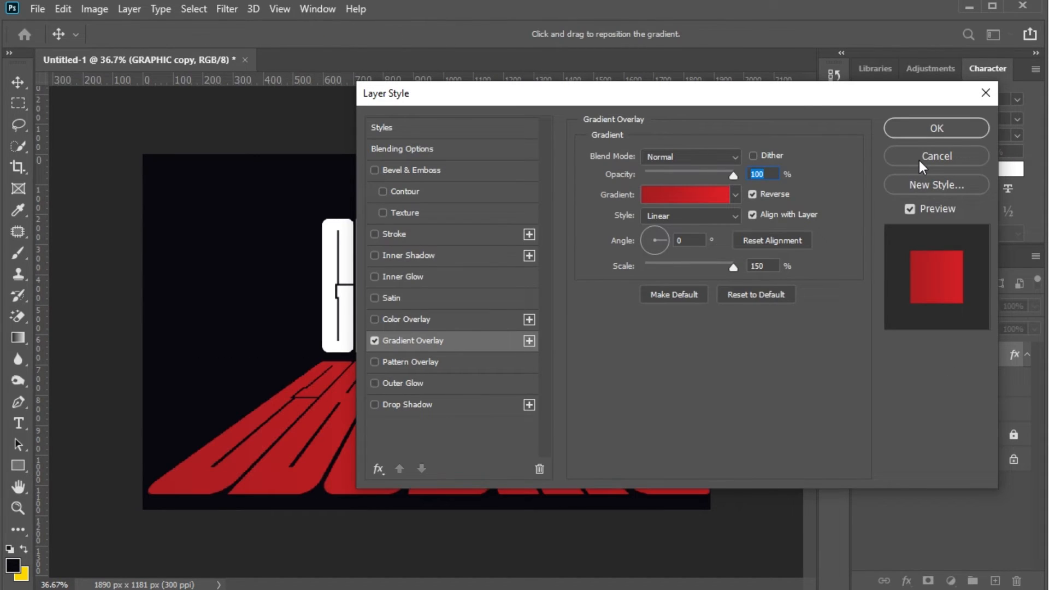
left_click_drag(804, 94, 1022, 116)
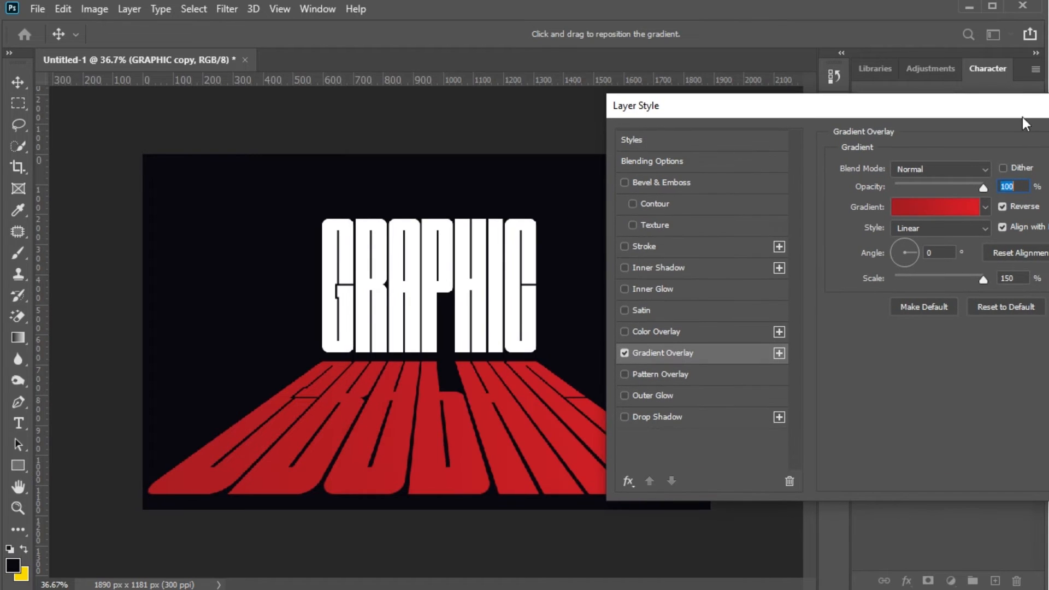
Define the overlay's gradient with white as the first colour stop and black (000000) as the last.
left_click(945, 201)
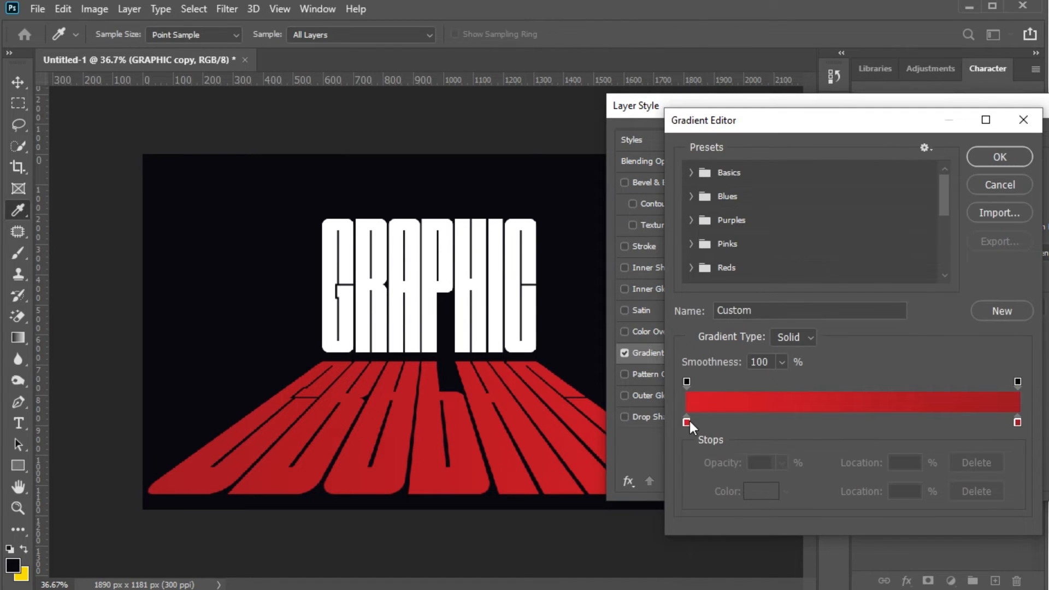
left_click(686, 422)
left_click(532, 320)
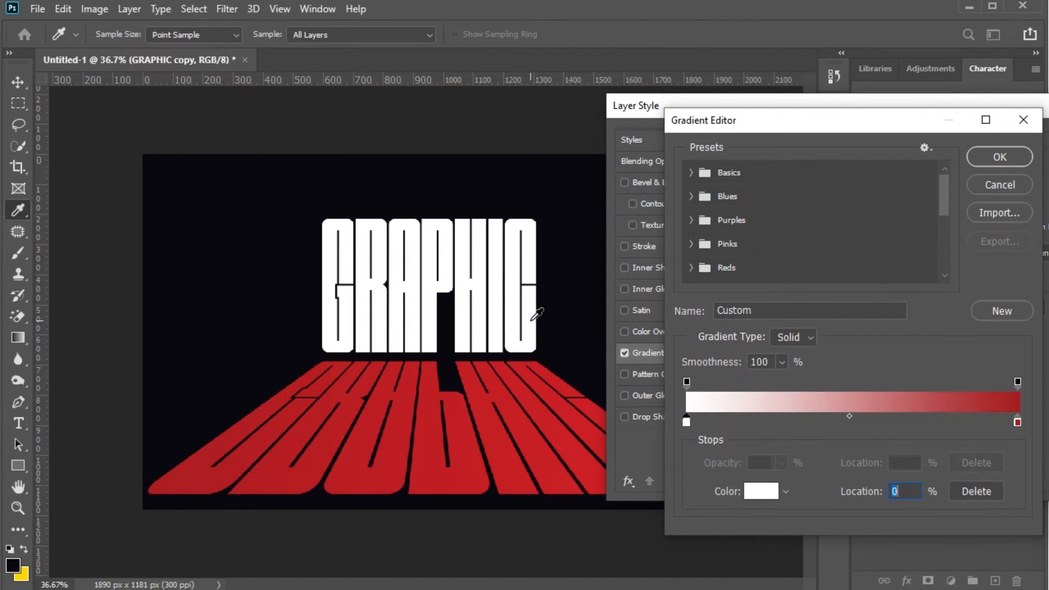
left_click(1017, 422)
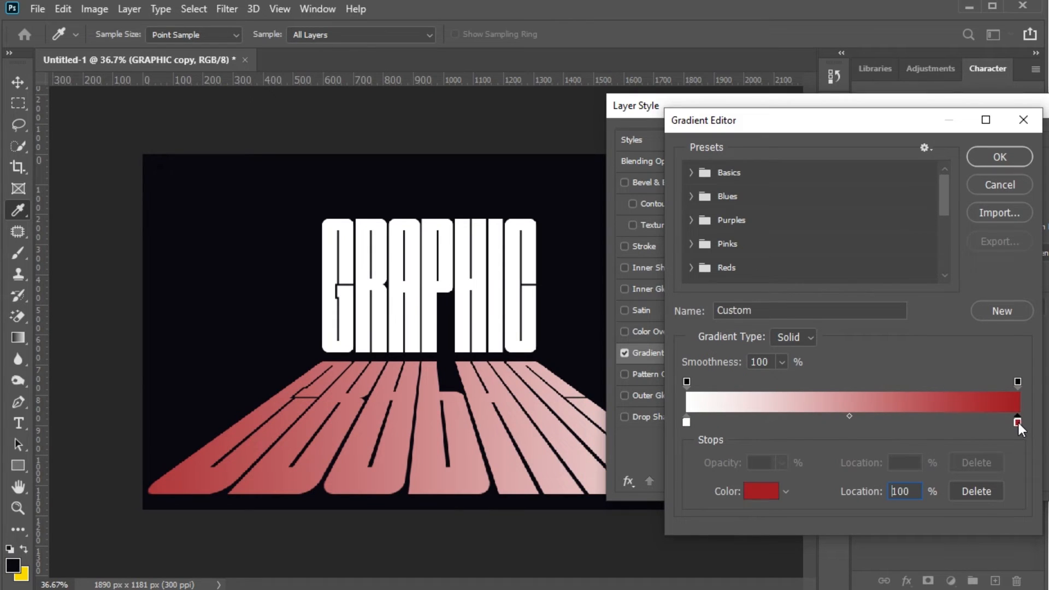
left_click(511, 324)
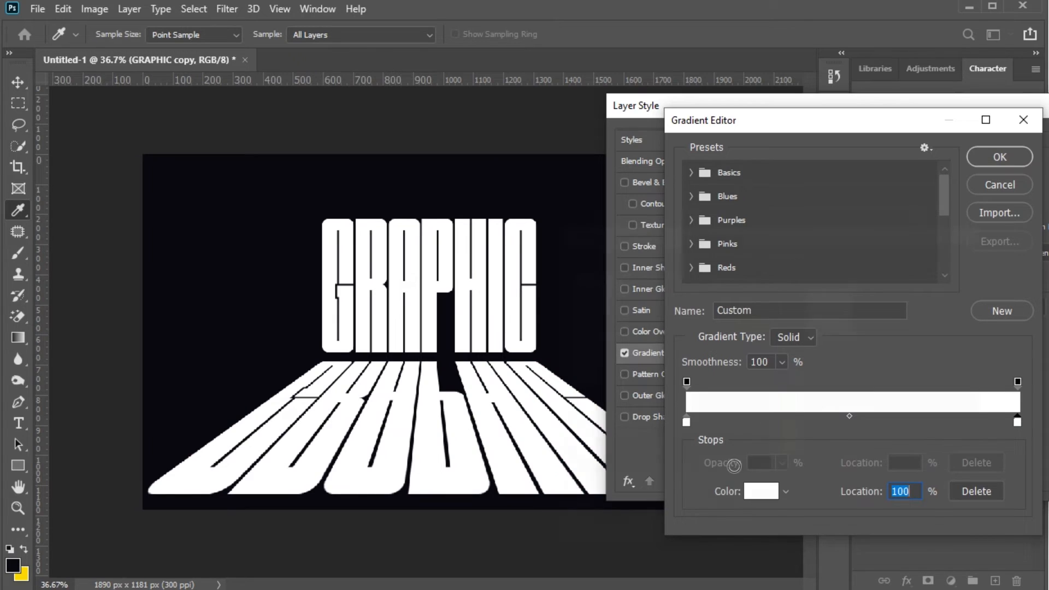
left_click(761, 492)
left_click(562, 458)
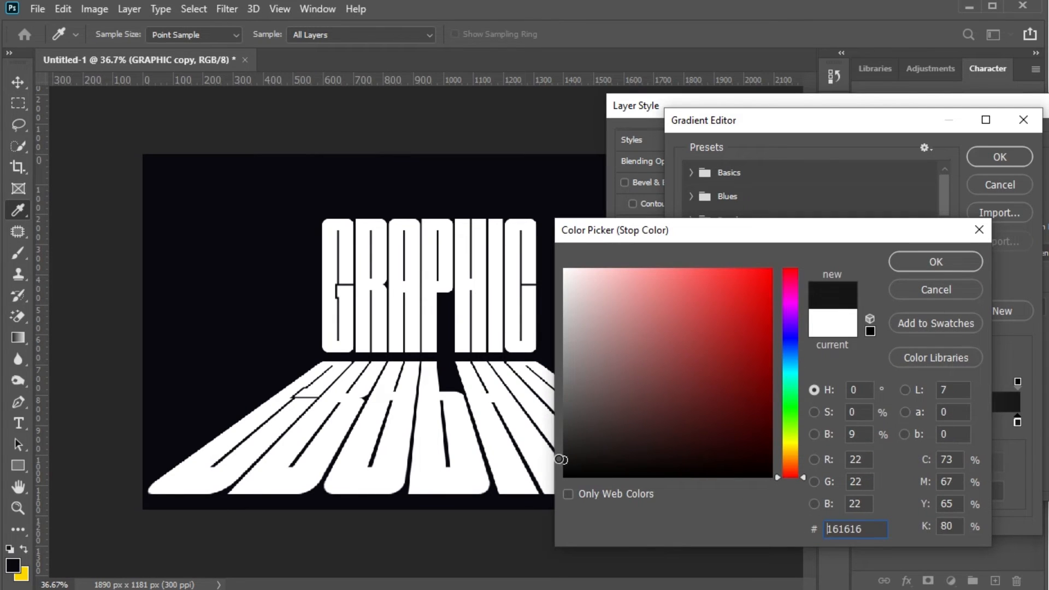
left_click_drag(560, 459, 556, 490)
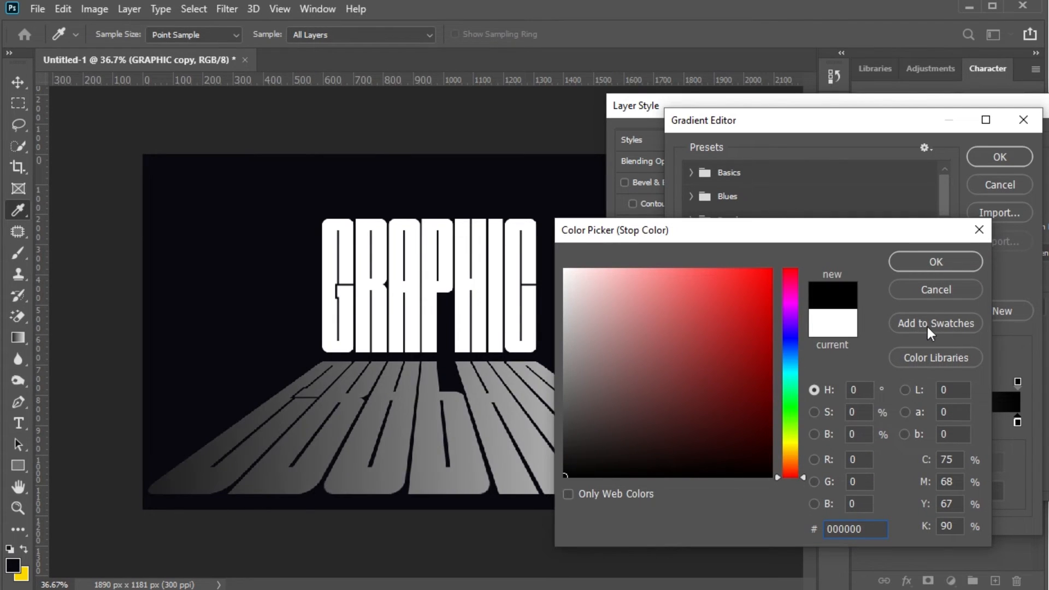
key("Return")
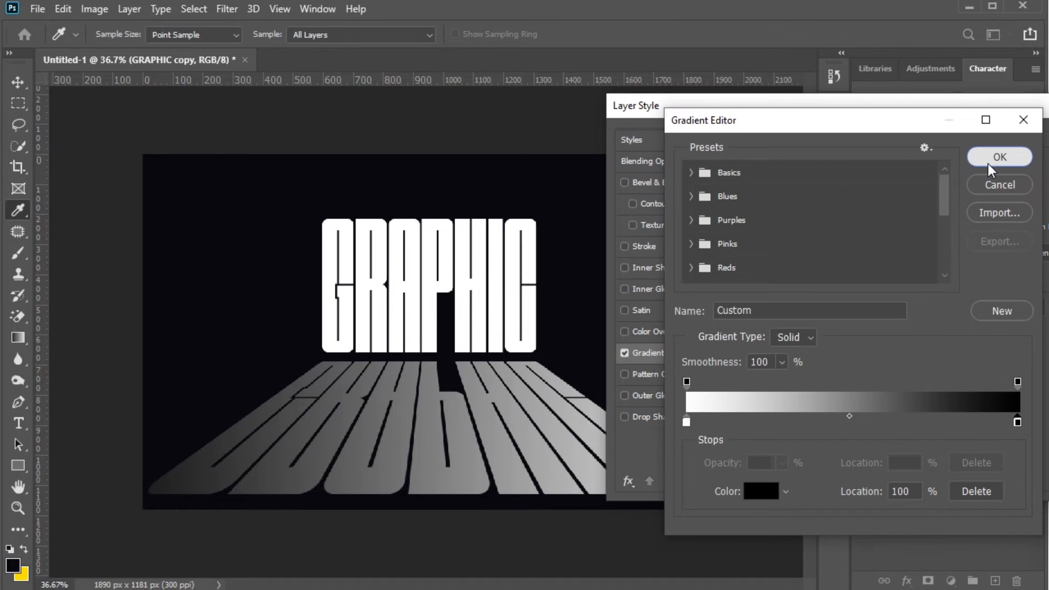
left_click(988, 162)
Set the gradient overlay's angle to 90°, shift the gradient slightly upward on the flipped copy, and apply the style.
key("Tab")
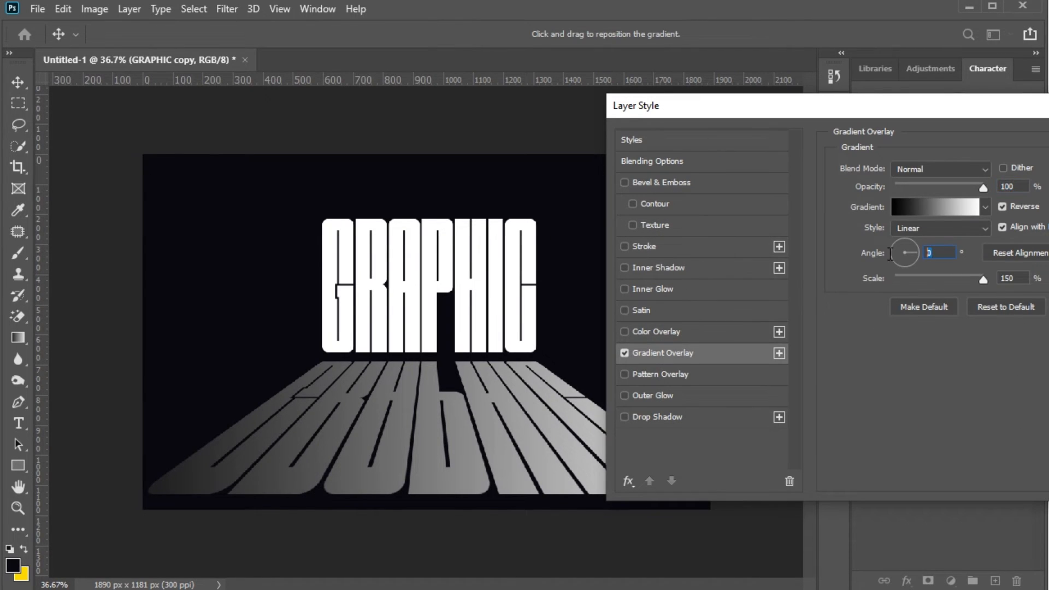
type("9")
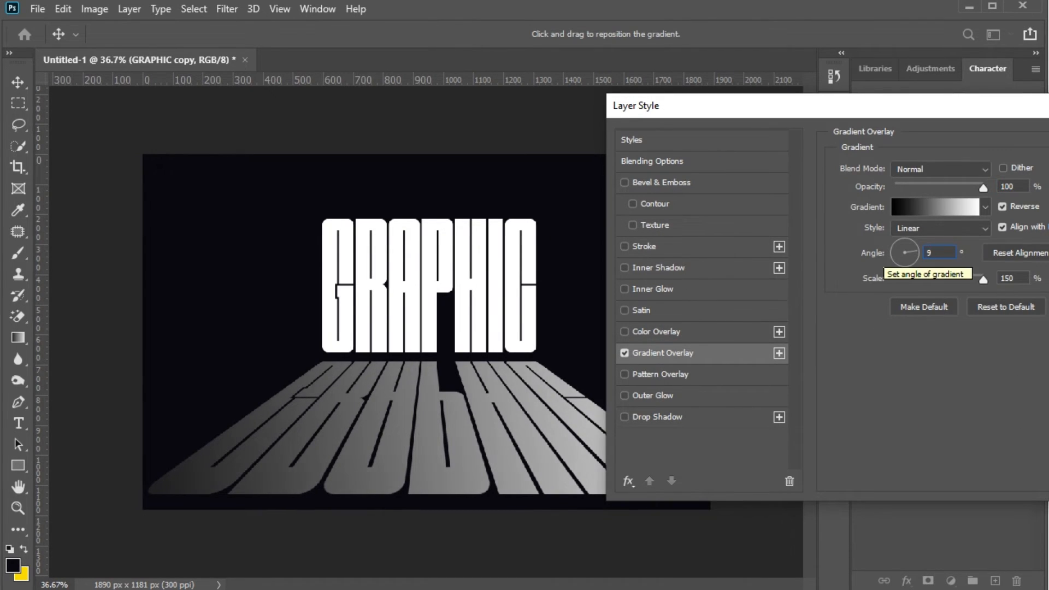
type("0")
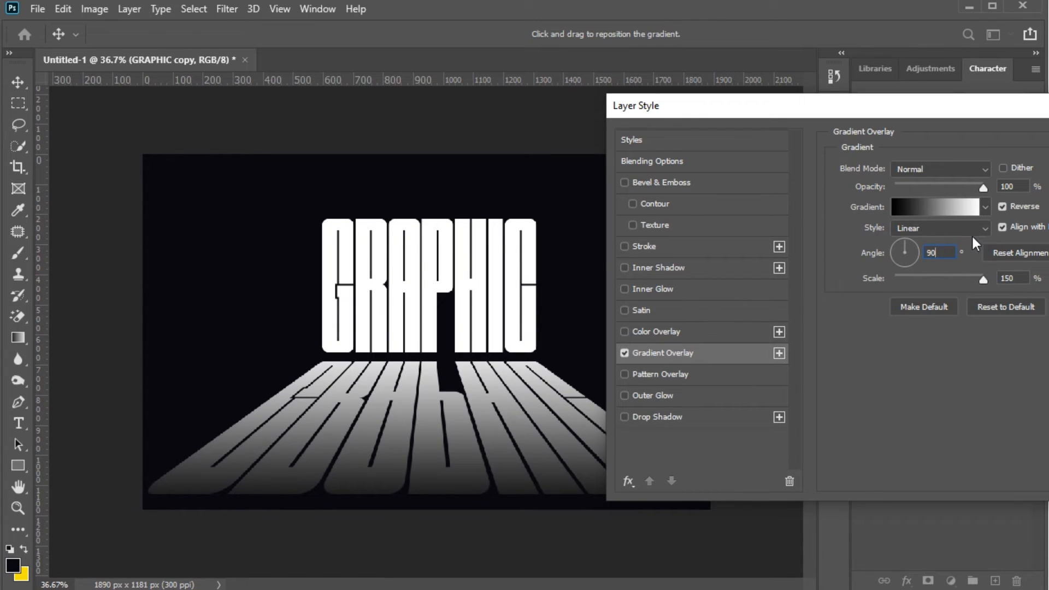
mouse_move(981, 280)
left_mouse_down()
mouse_move(943, 278)
mouse_move(966, 276)
left_mouse_up()
left_click_drag(435, 470, 433, 457)
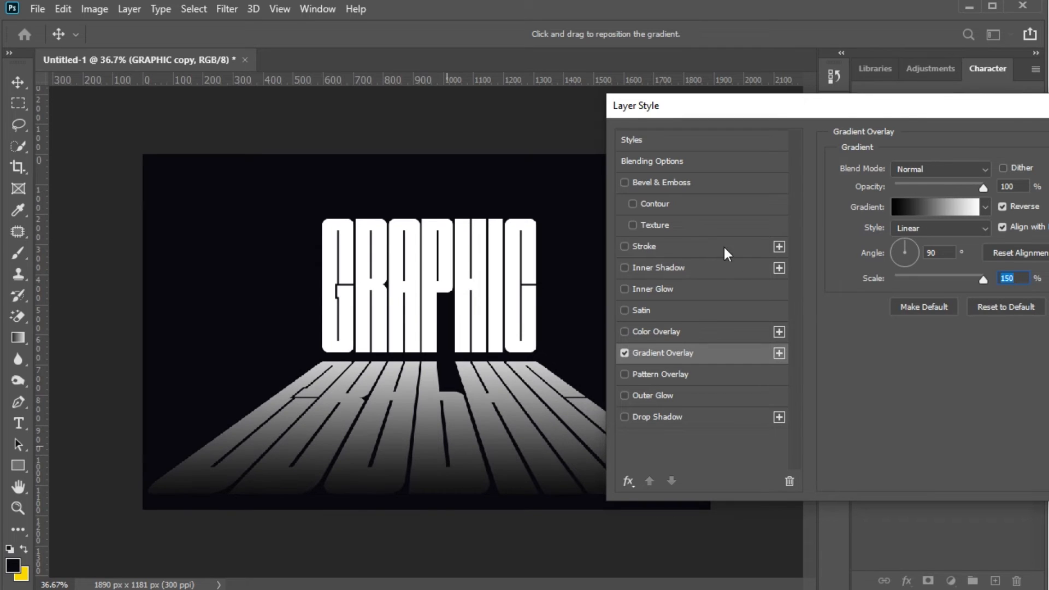
left_click_drag(673, 109, 657, 110)
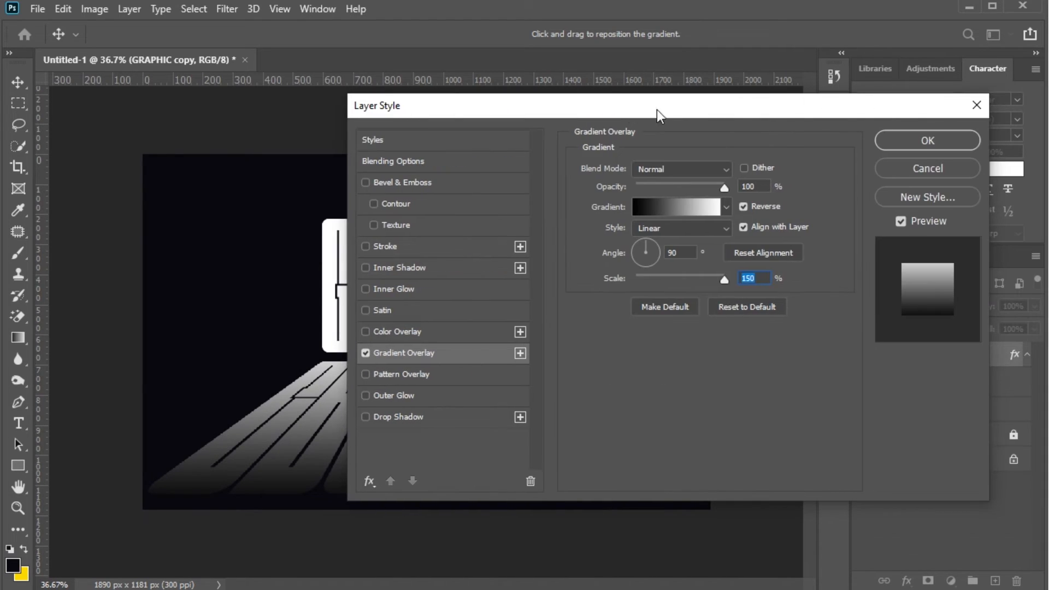
left_click(906, 135)
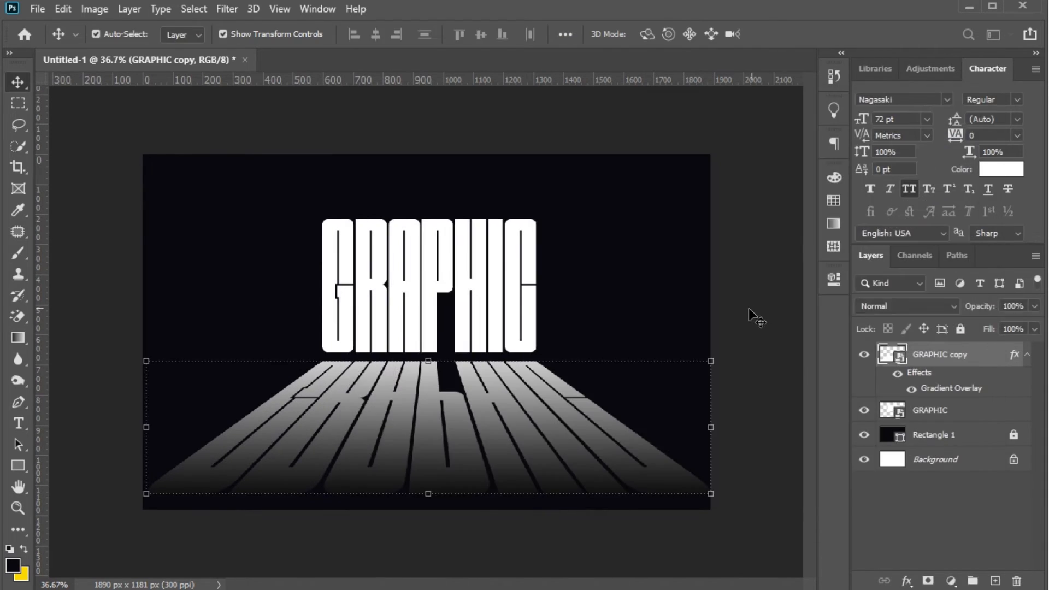
Convert the GRAPHIC copy layer with its gradient overlay to a smart object.
left_click(649, 308)
scroll(488, 332, "up", 2)
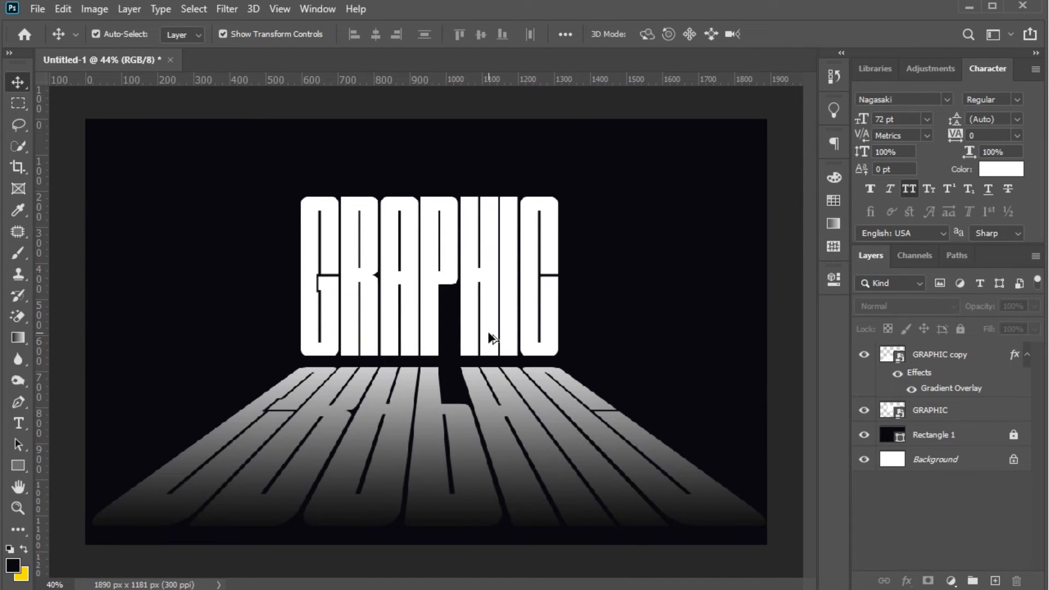
scroll(488, 332, "down", 3)
scroll(498, 389, "up", 2)
right_click(918, 357)
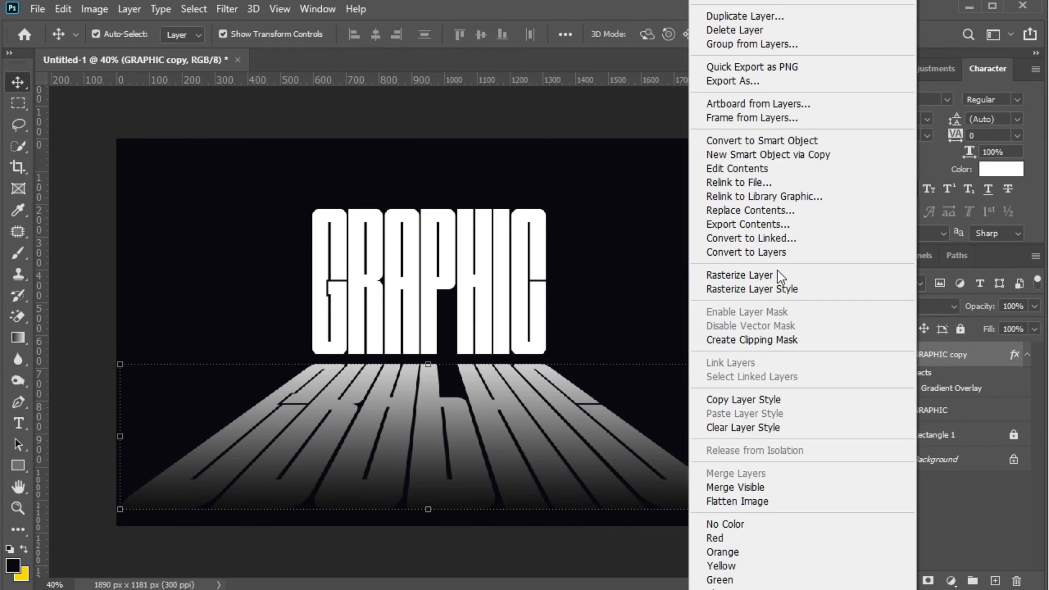
left_click(781, 139)
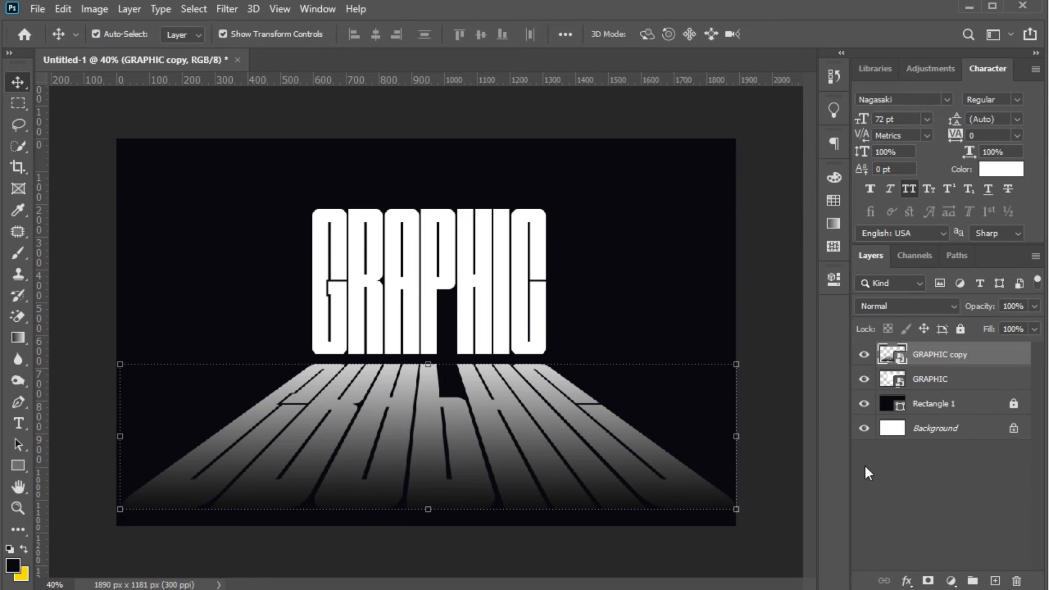
In the GRAPHIC copy's blending options, split the underlying layer's black Blend If threshold to 0 / 11.
left_click(907, 581)
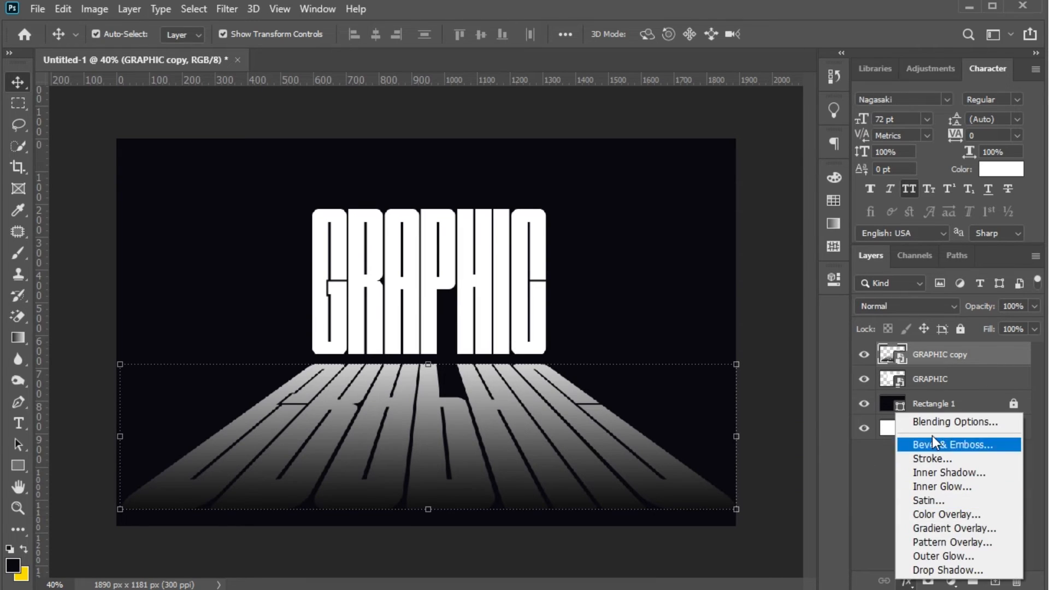
left_click(932, 425)
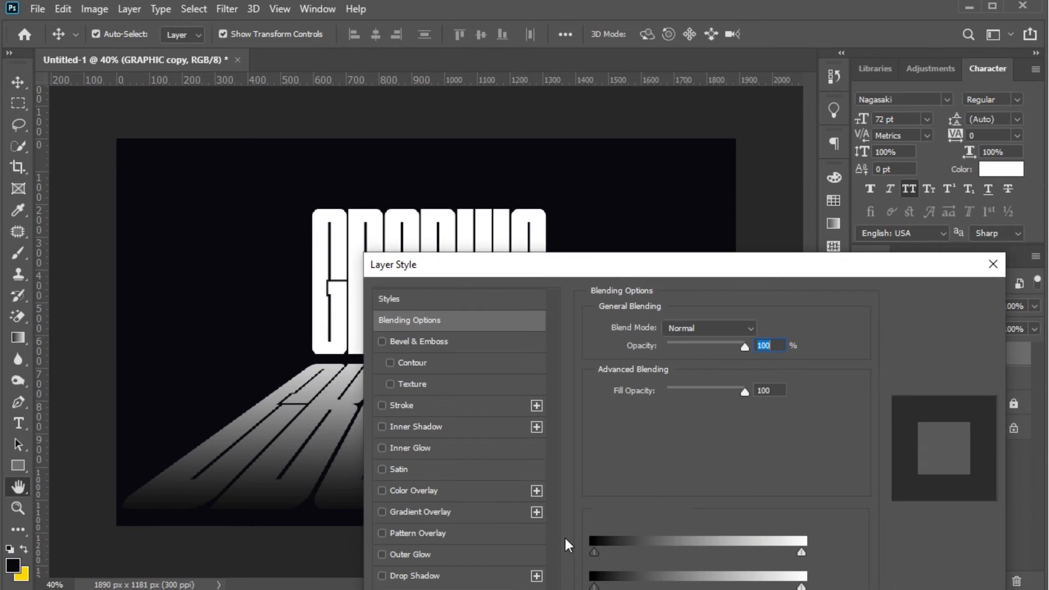
left_click_drag(709, 279, 812, 115)
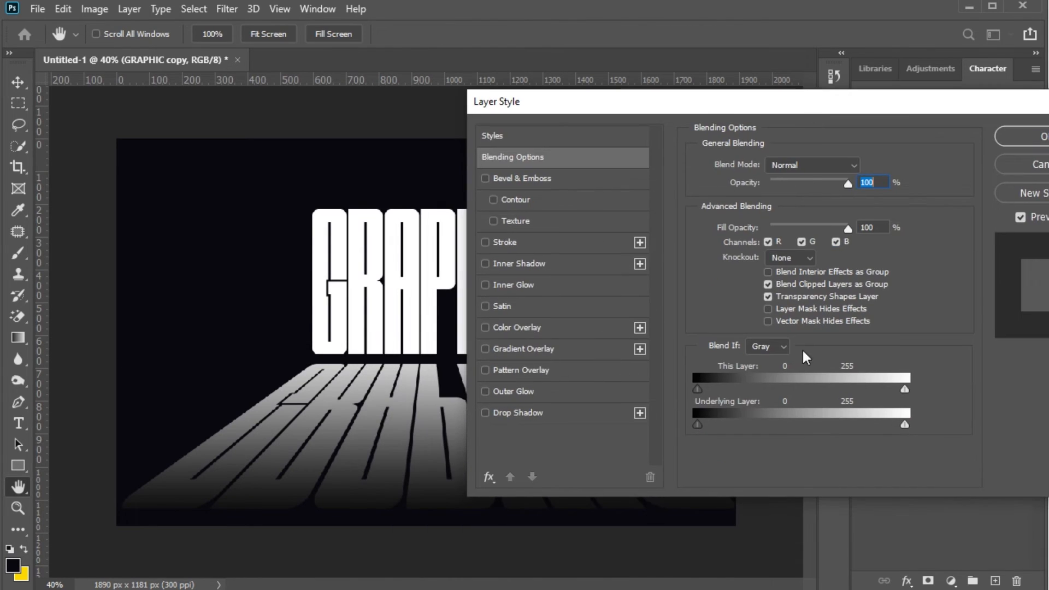
left_click_drag(703, 424, 707, 425)
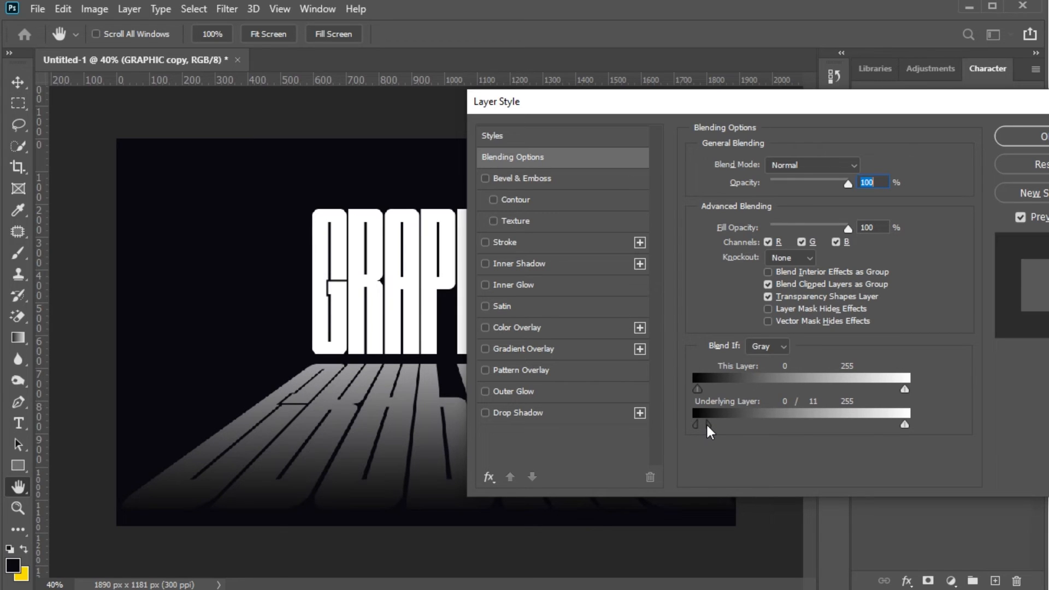
left_click(1005, 143)
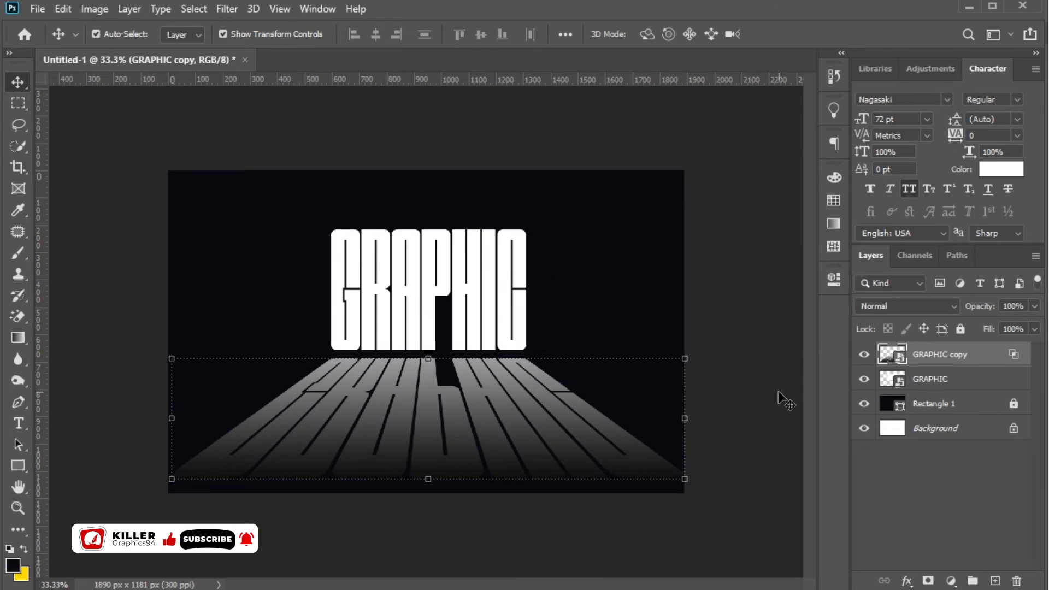
Unlock the Rectangle 1 background layer and change its fill colour to pure red (ff0000).
left_click(778, 391)
scroll(491, 330, "up", 4)
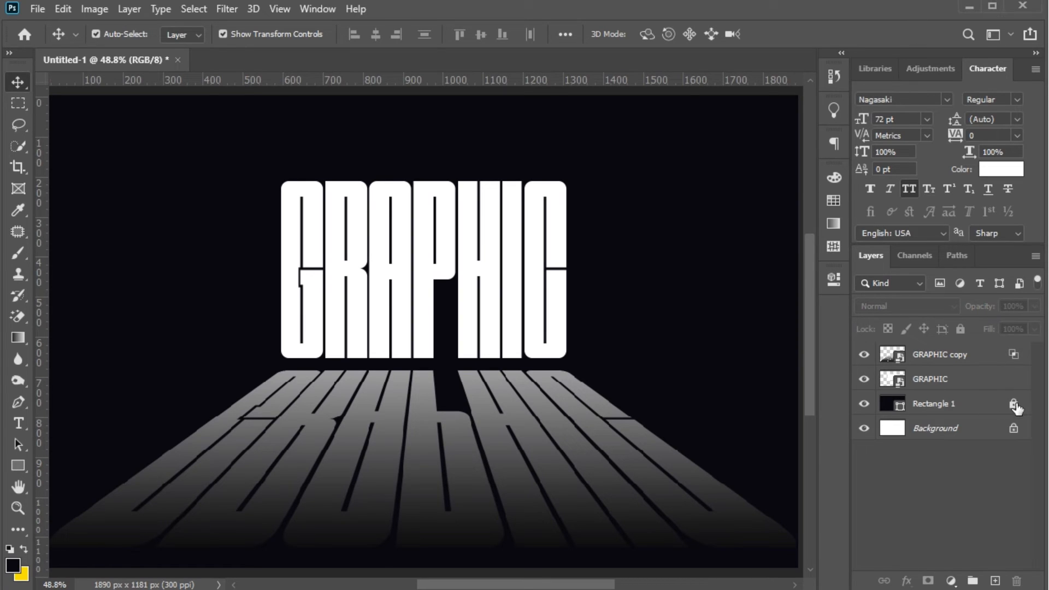
double_click(899, 405)
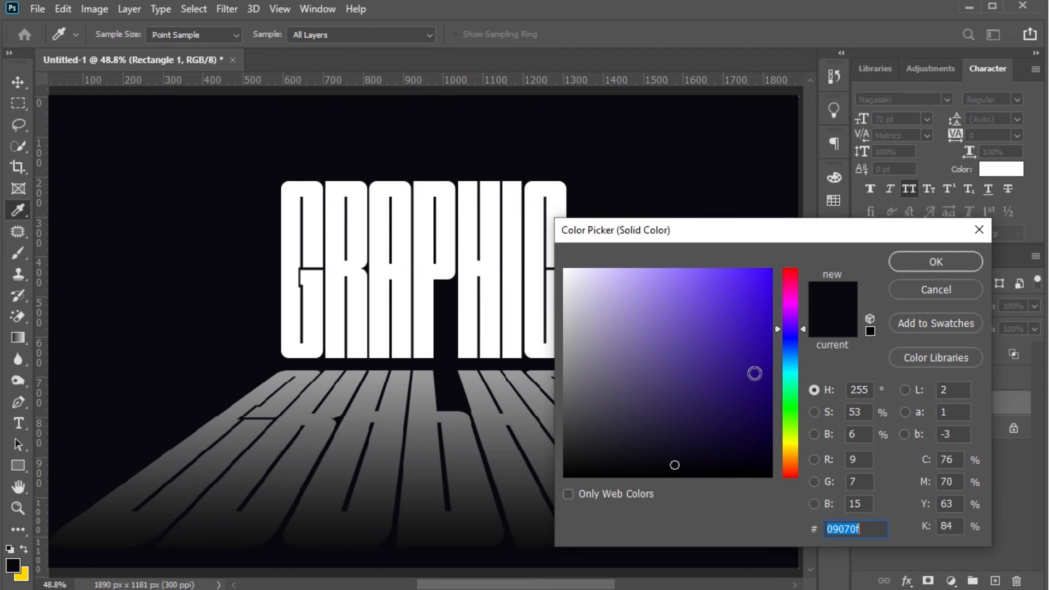
left_click_drag(755, 373, 773, 256)
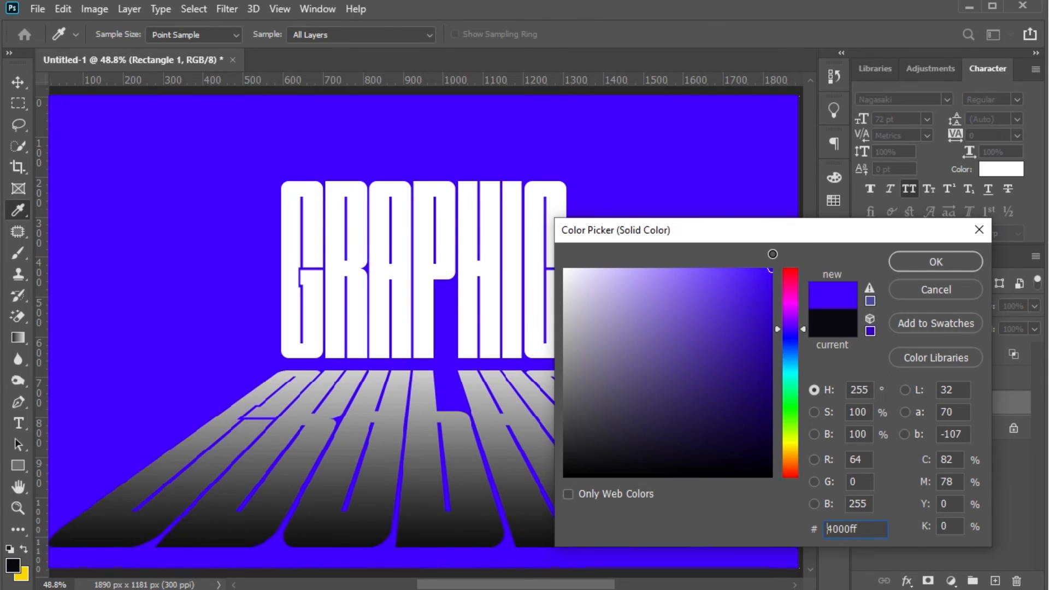
left_click_drag(792, 335, 792, 494)
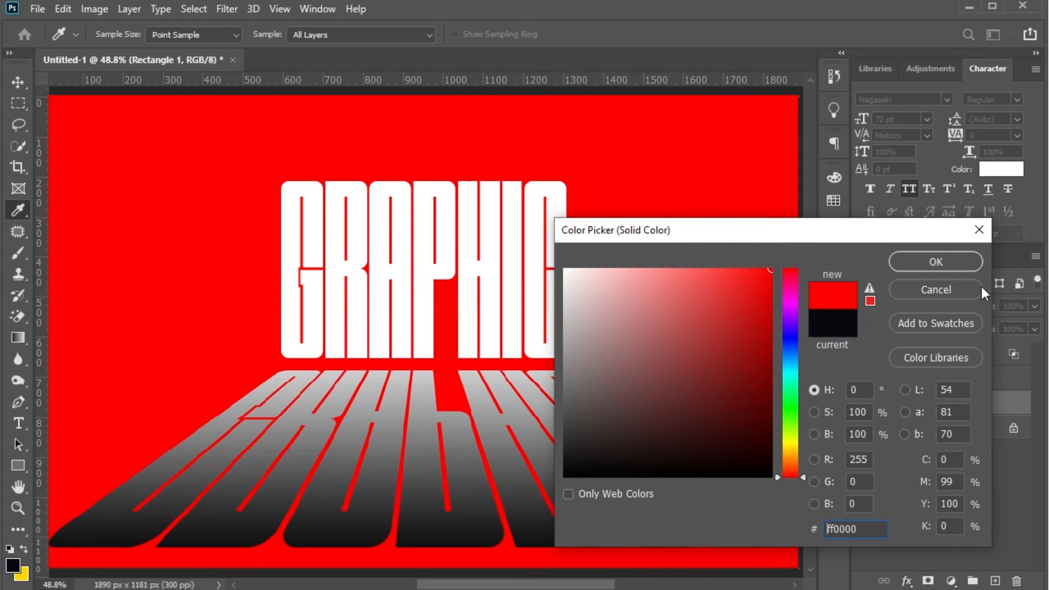
left_click(966, 266)
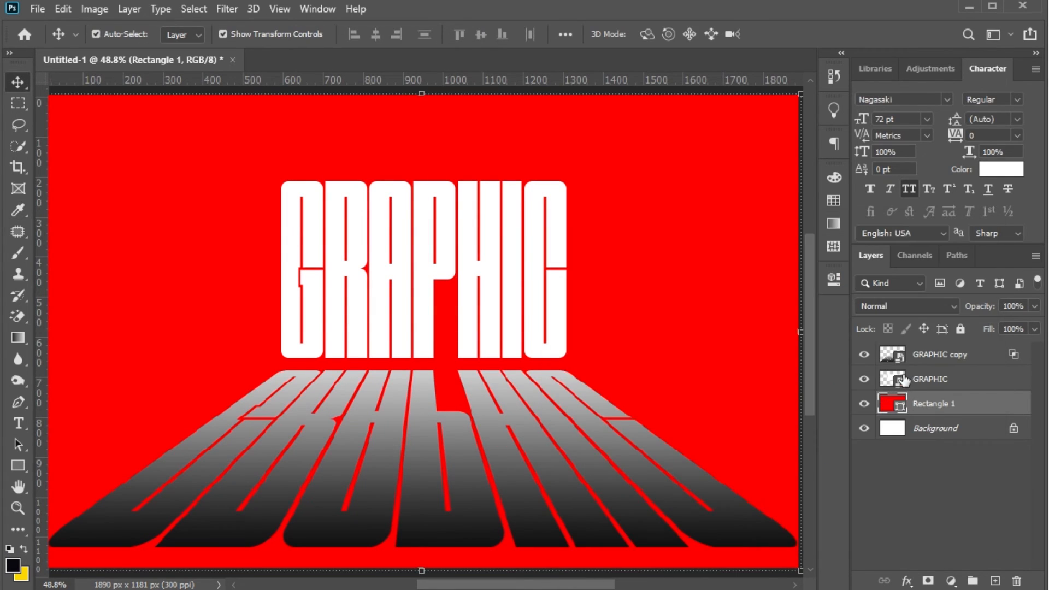
Inside the GRAPHIC copy smart object, change the gradient overlay's black colour stop to pure red (ff0000) and apply the style.
left_click(899, 362)
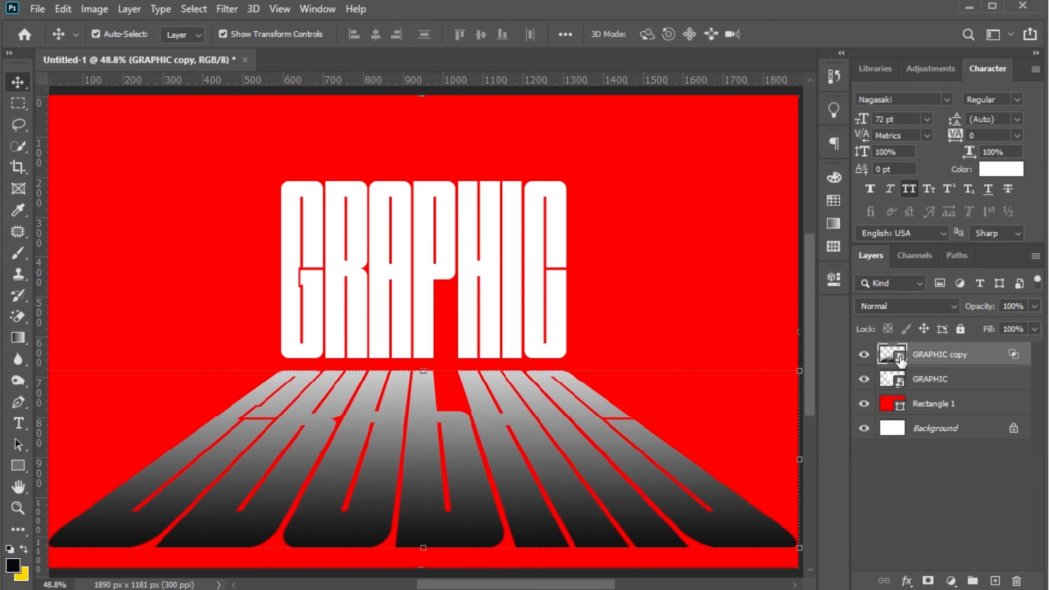
double_click(896, 354)
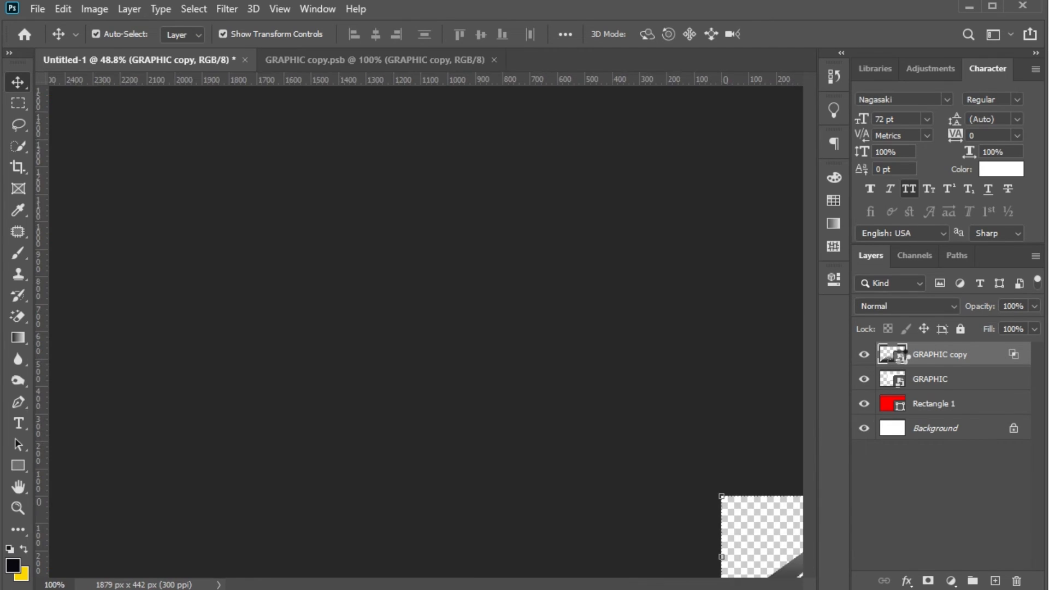
left_click(907, 583)
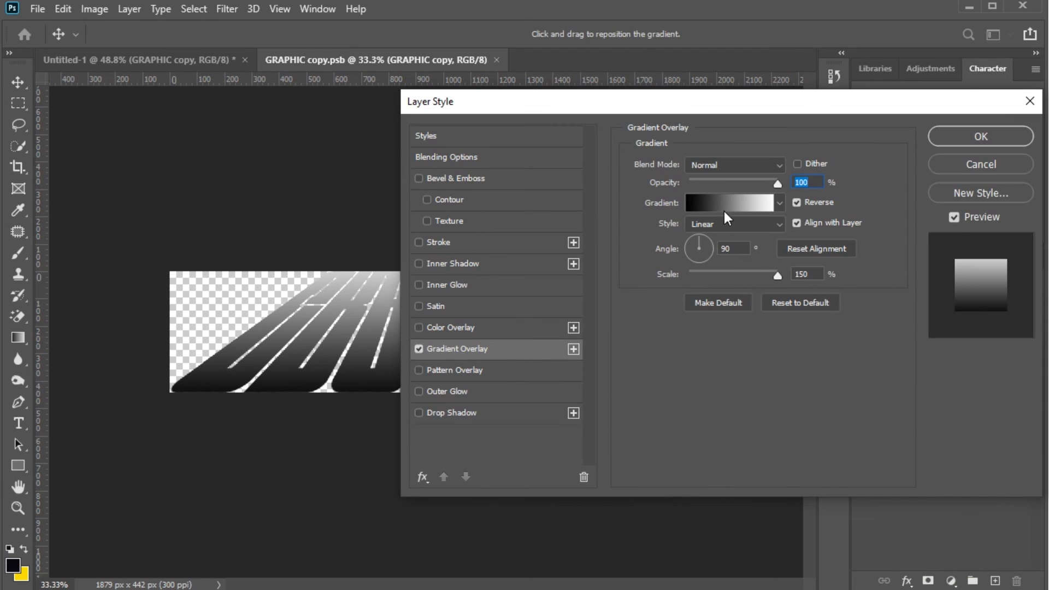
left_click(724, 211)
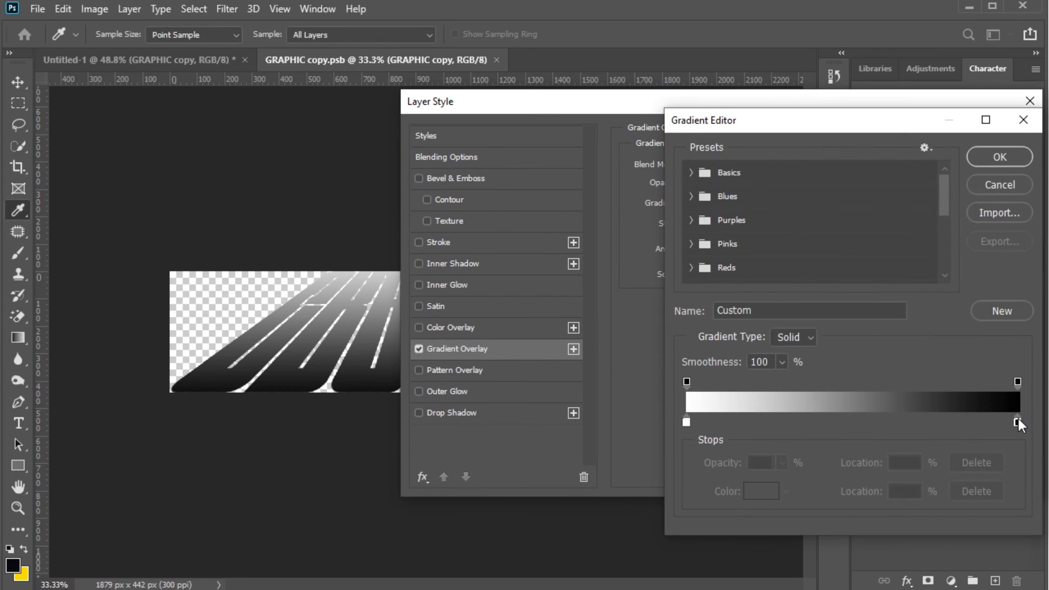
left_click(1017, 422)
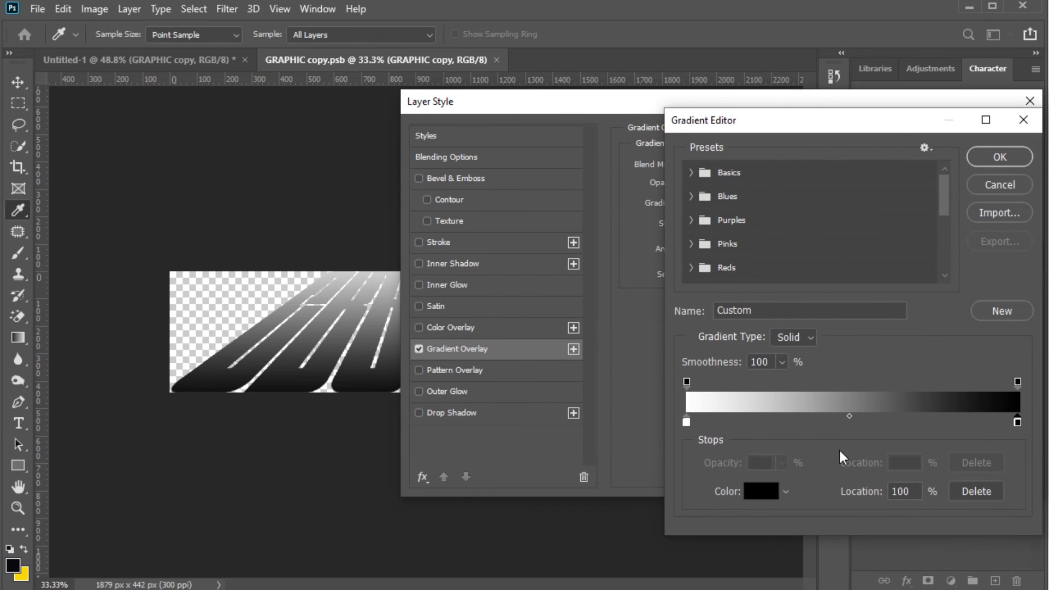
left_click(762, 491)
type("ff0000")
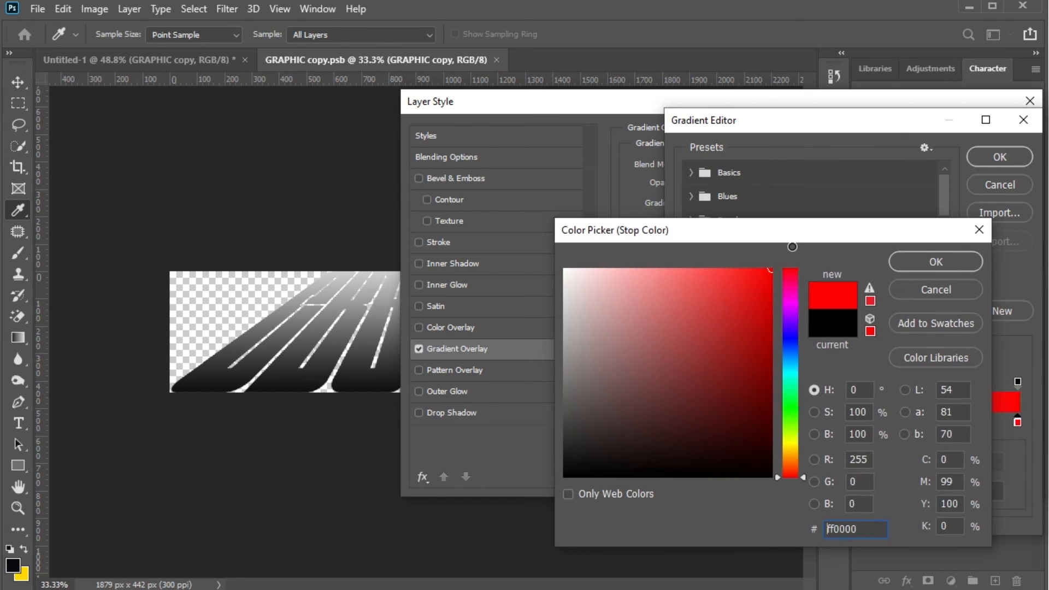
left_click(898, 268)
left_click(999, 159)
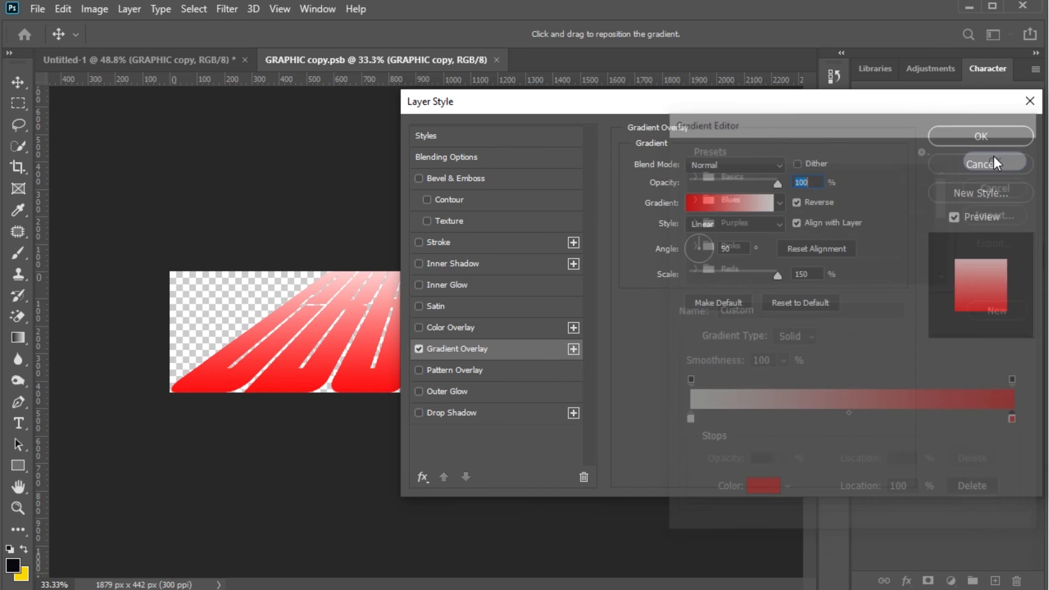
left_click(1011, 134)
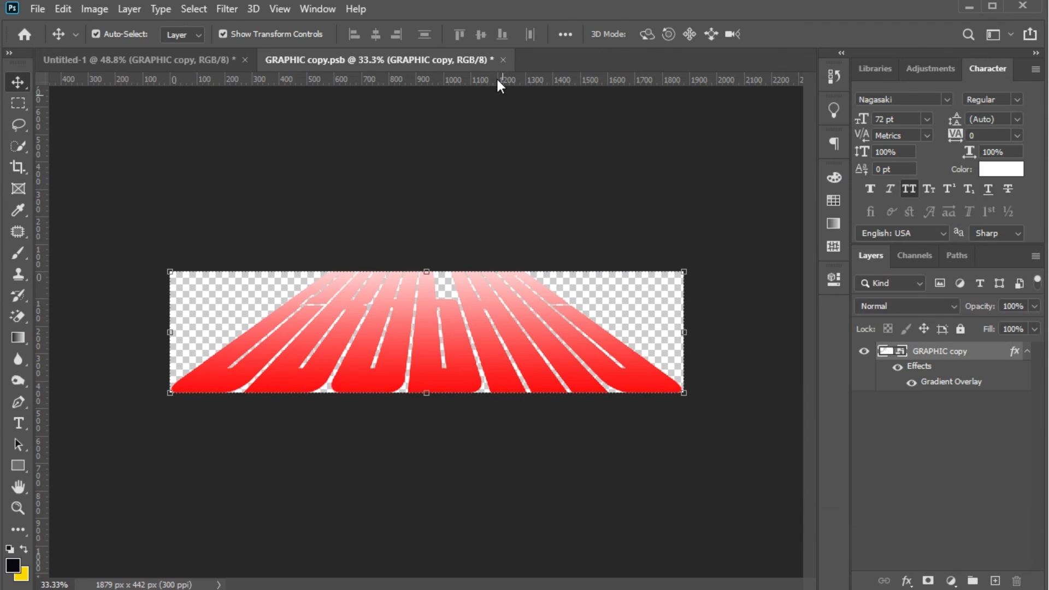
Close the GRAPHIC copy smart object with its changes saved, and deselect all layers in the main document.
left_click(503, 60)
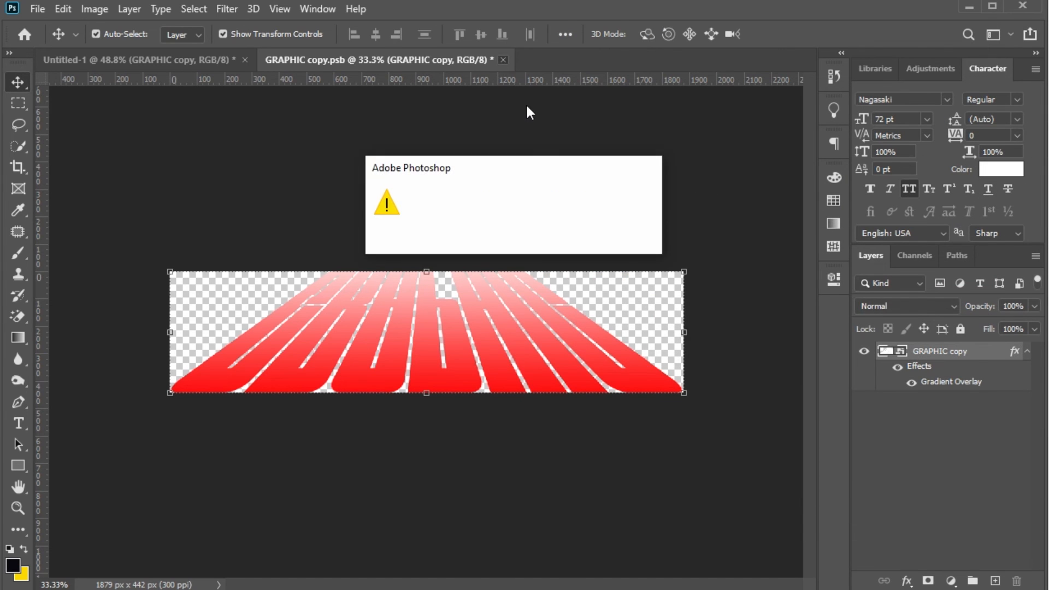
left_click(461, 237)
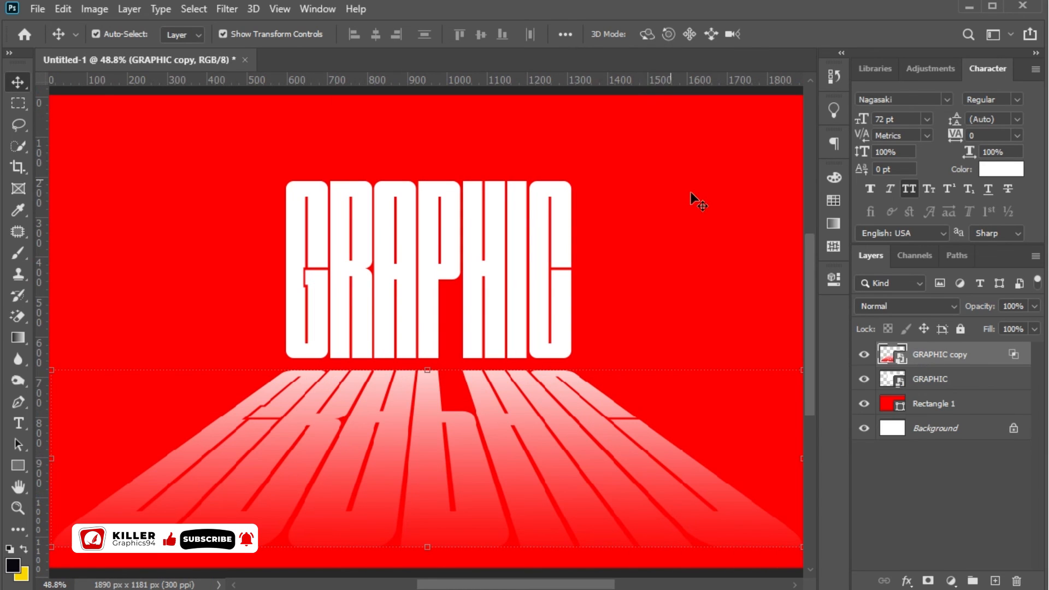
scroll(613, 171, "down", 3)
left_click(592, 119)
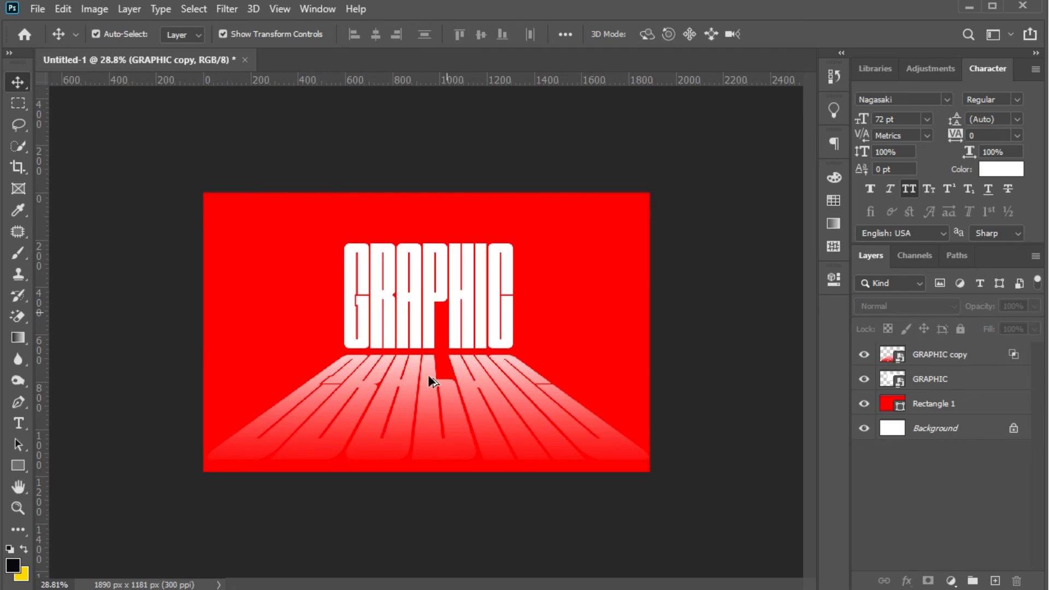
scroll(426, 385, "up", 2)
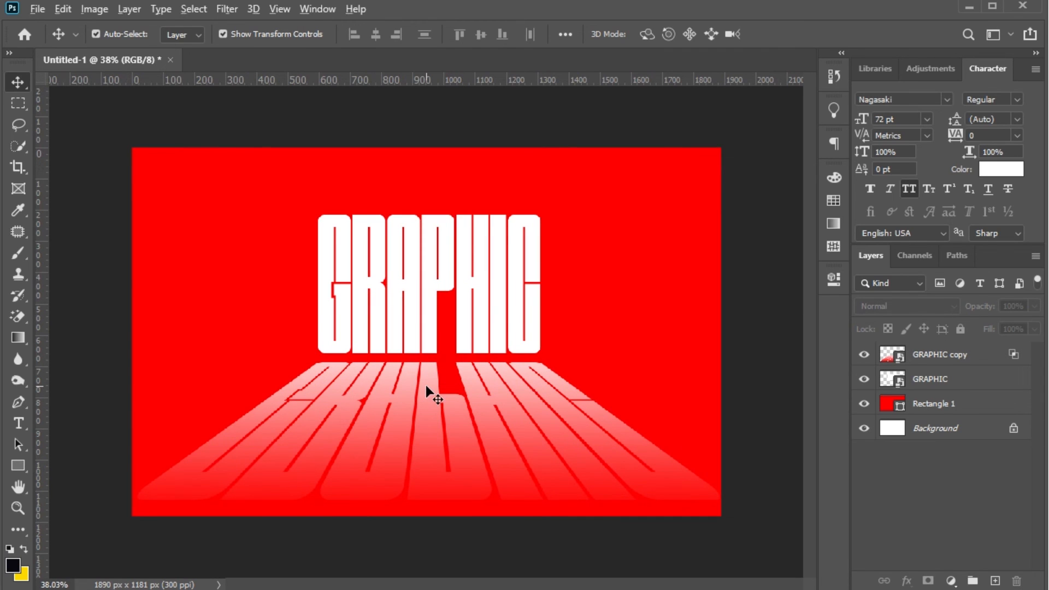
scroll(425, 385, "down", 1)
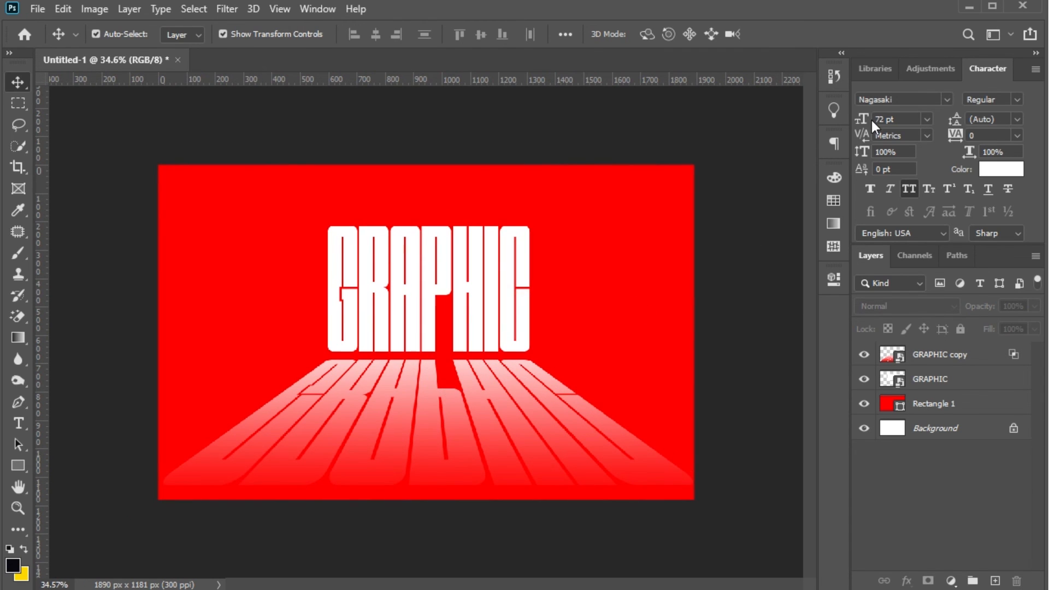